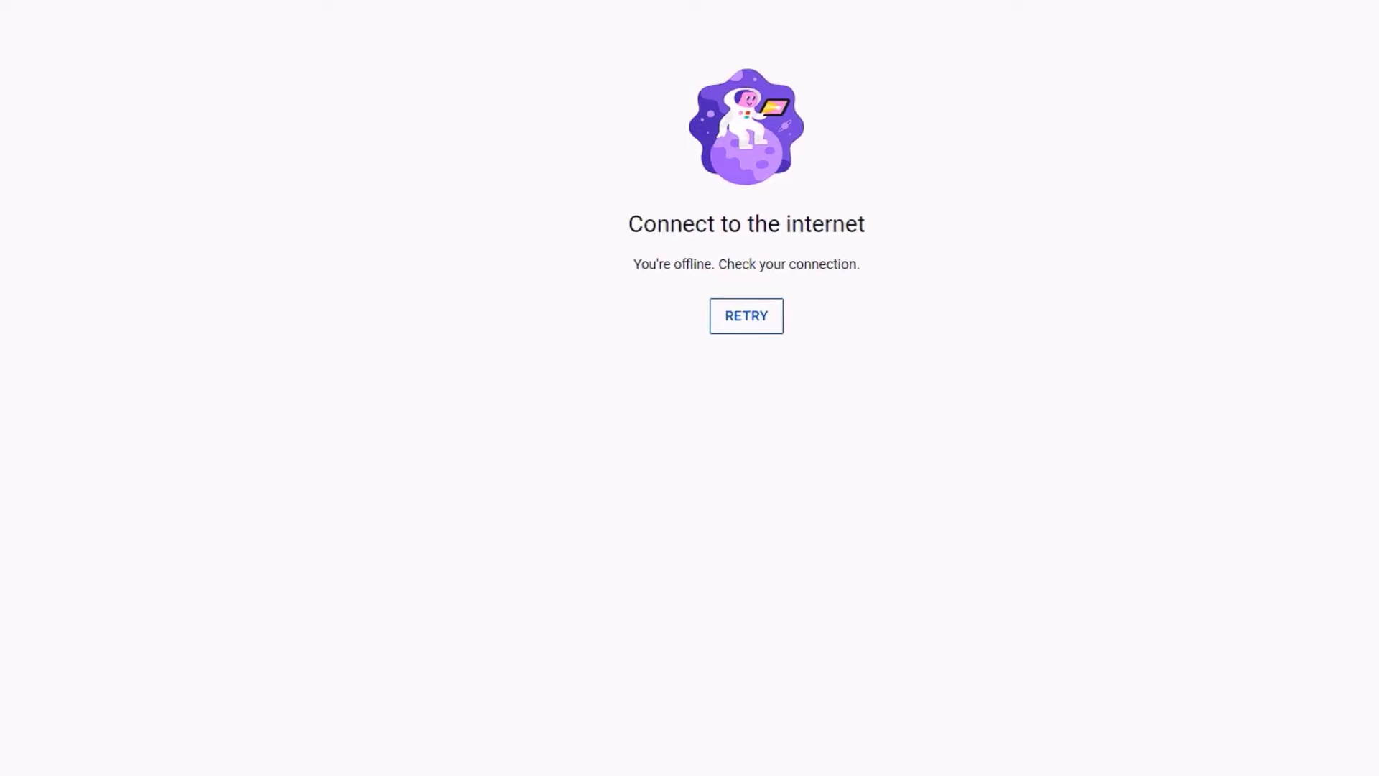
# Step: Run 'ping 127.1.1.1 -t' from the Run dialog and bring its console forward
pyautogui.press('super+r')
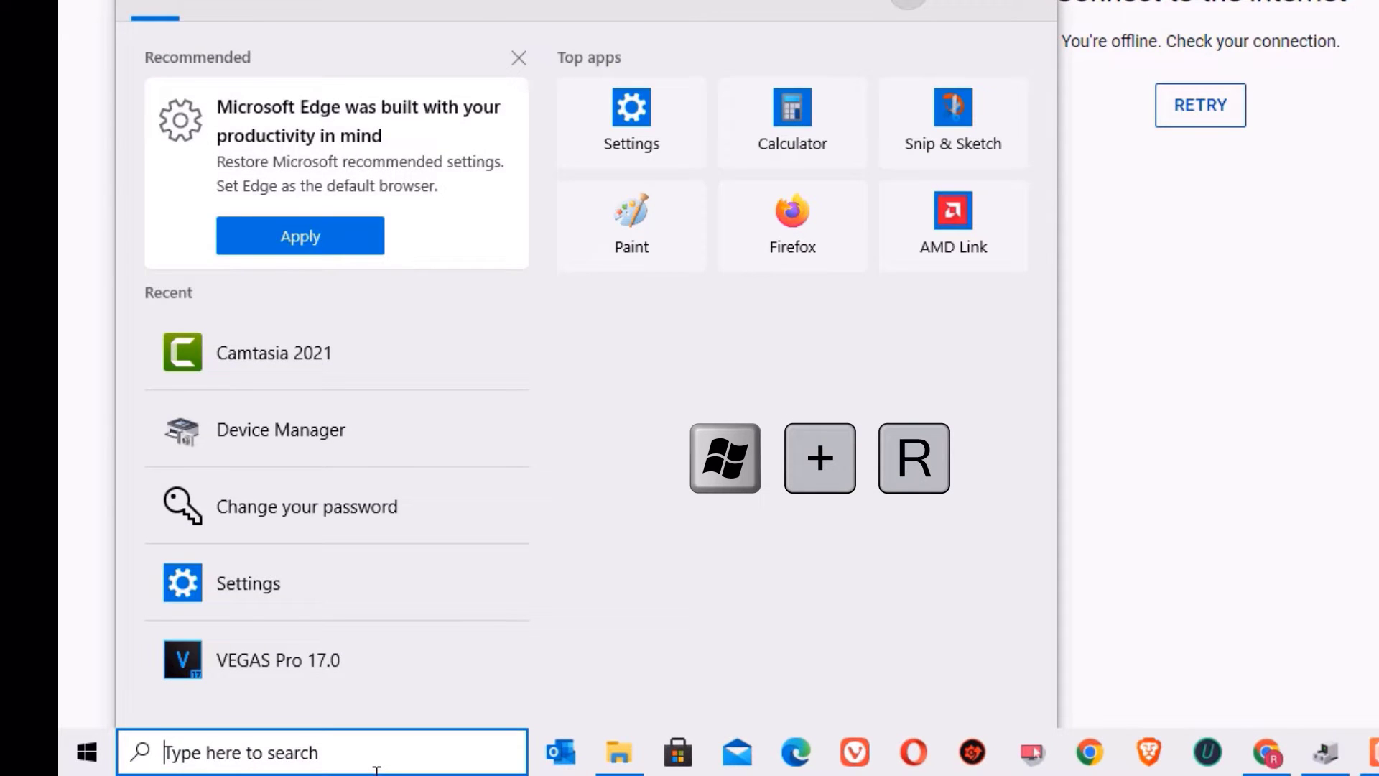
pyautogui.write('run')
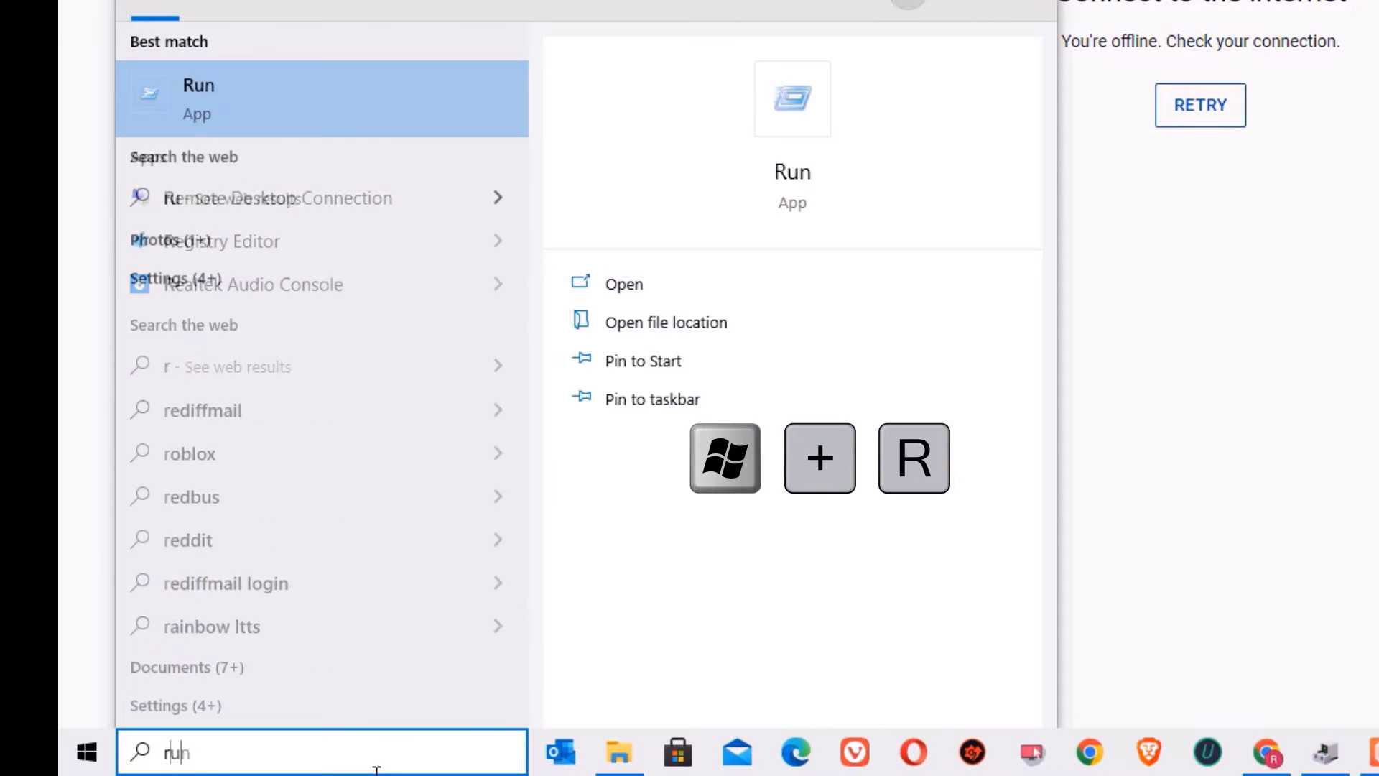
pyautogui.press('Return')
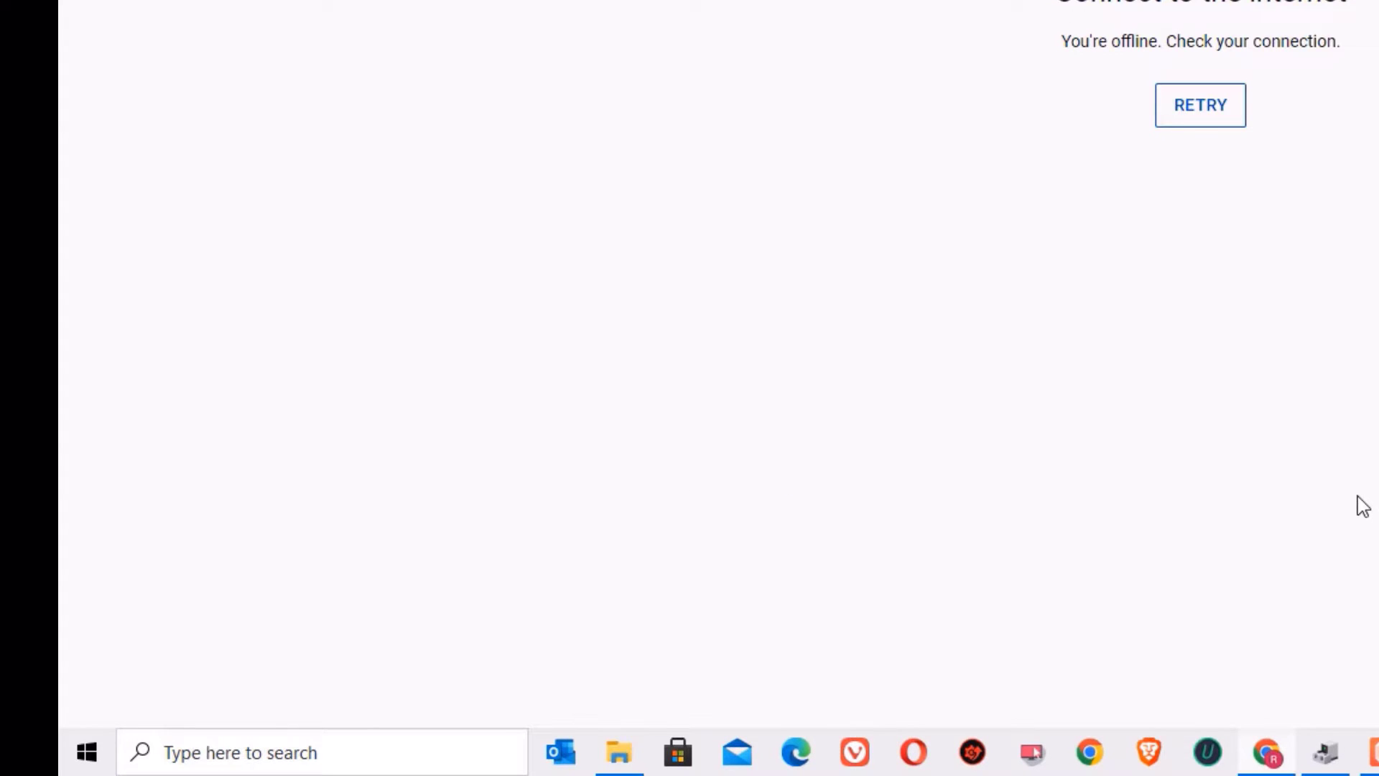
pyautogui.press('super+r')
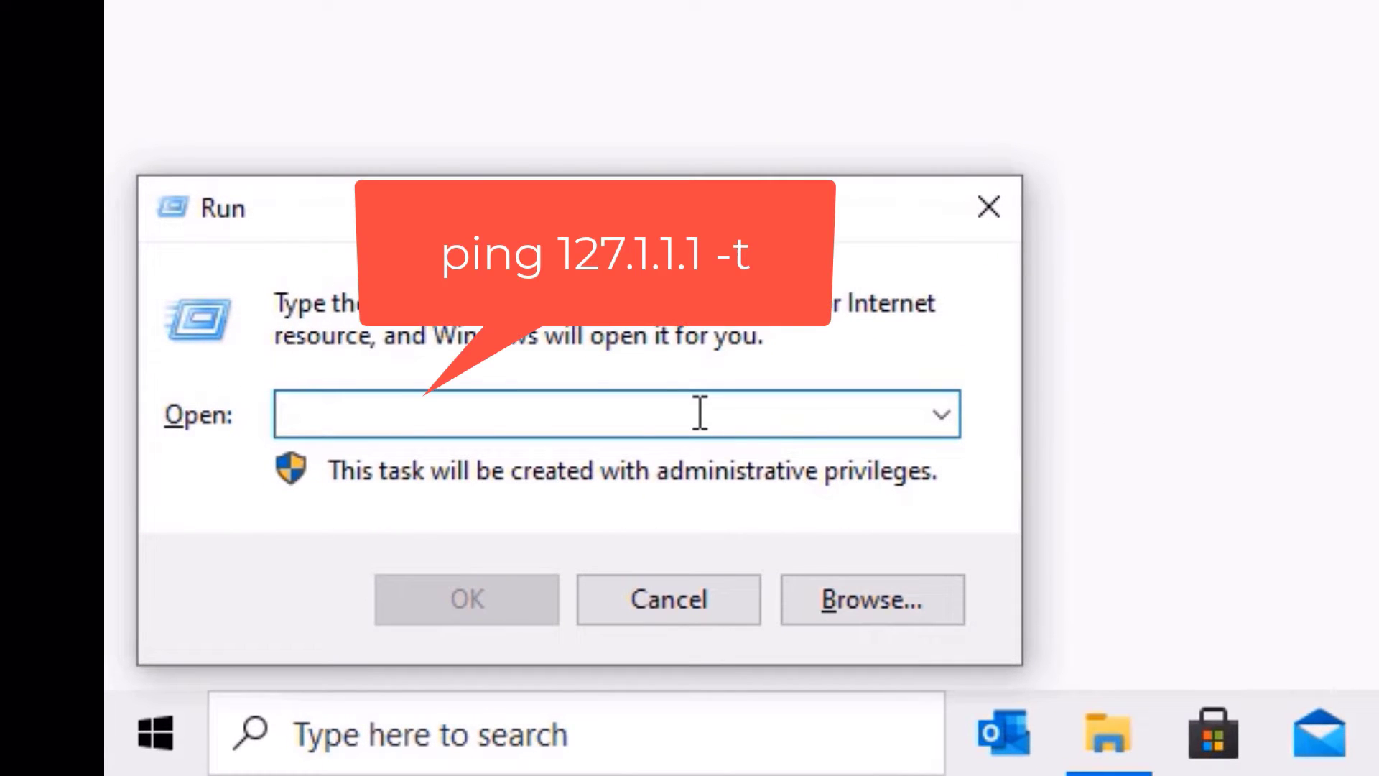
pyautogui.write('ping 127.1.1.')
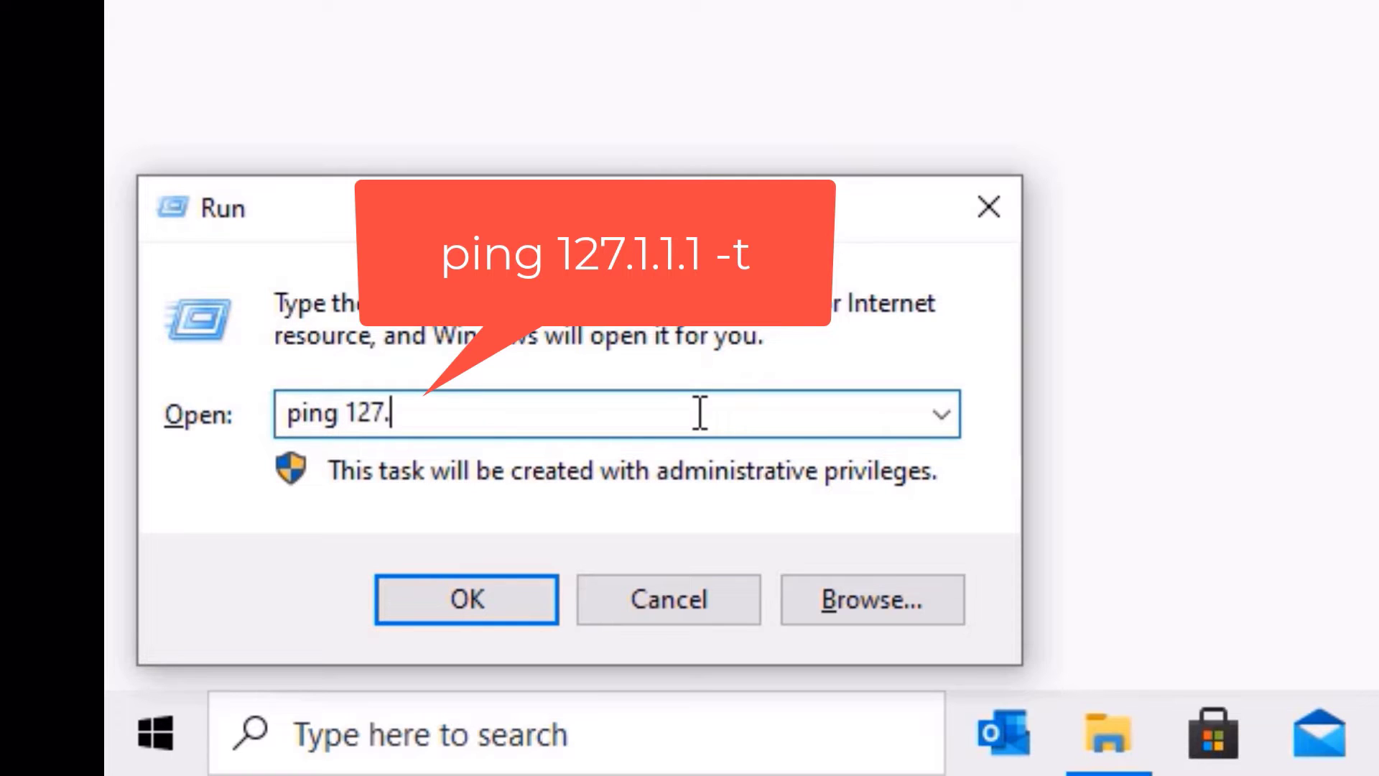
pyautogui.write('1 -t')
pyautogui.press('Return')
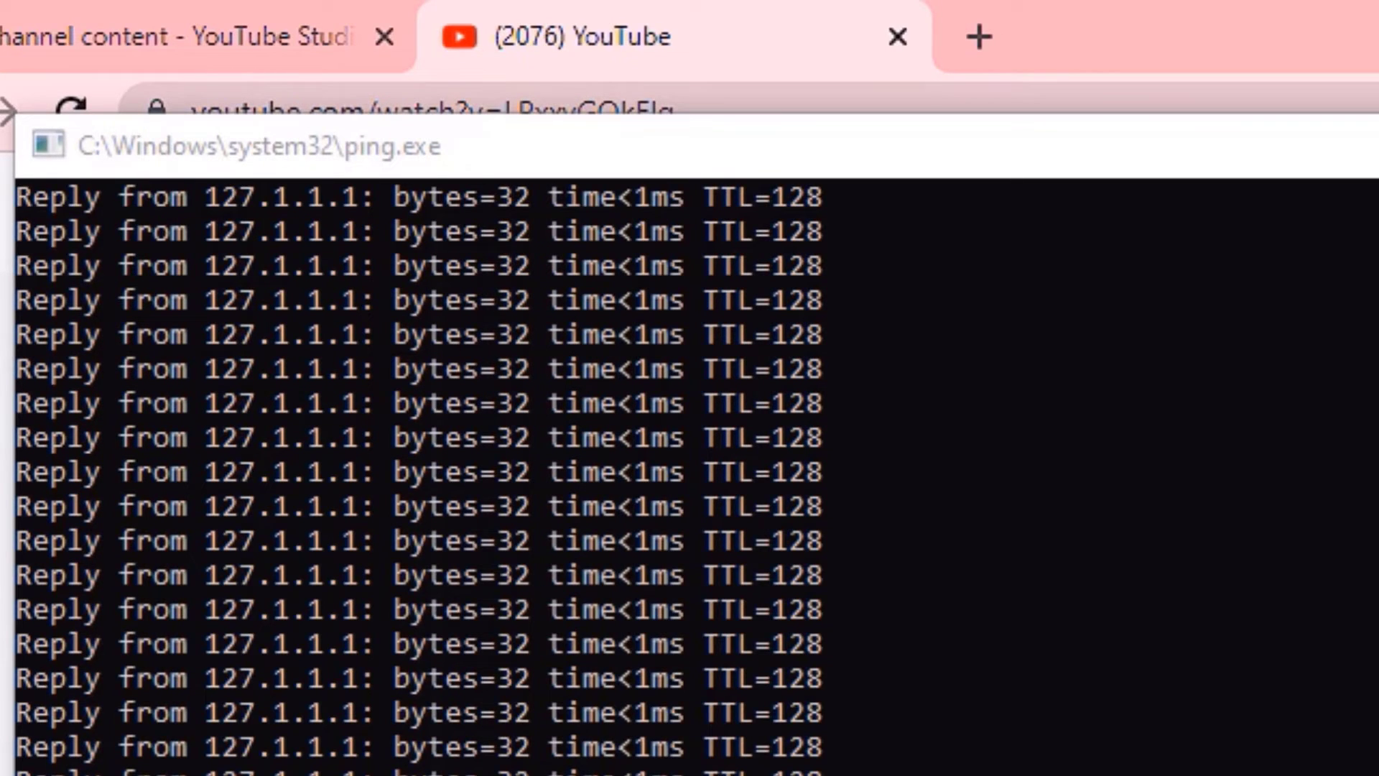
pyautogui.hotkey('alt', 'Tab')
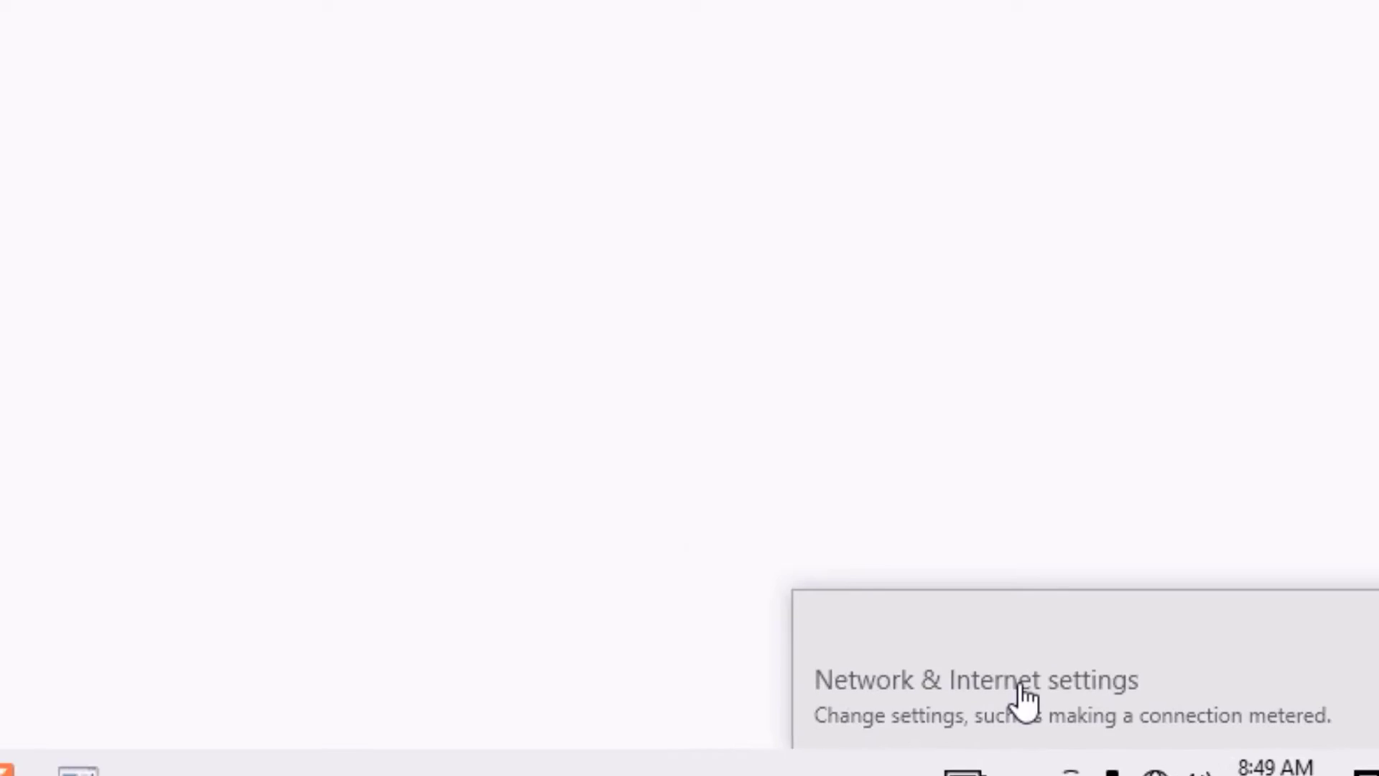
# Step: Open the Network & Internet Status page showing Not connected to any networks
pyautogui.click(1025, 697)
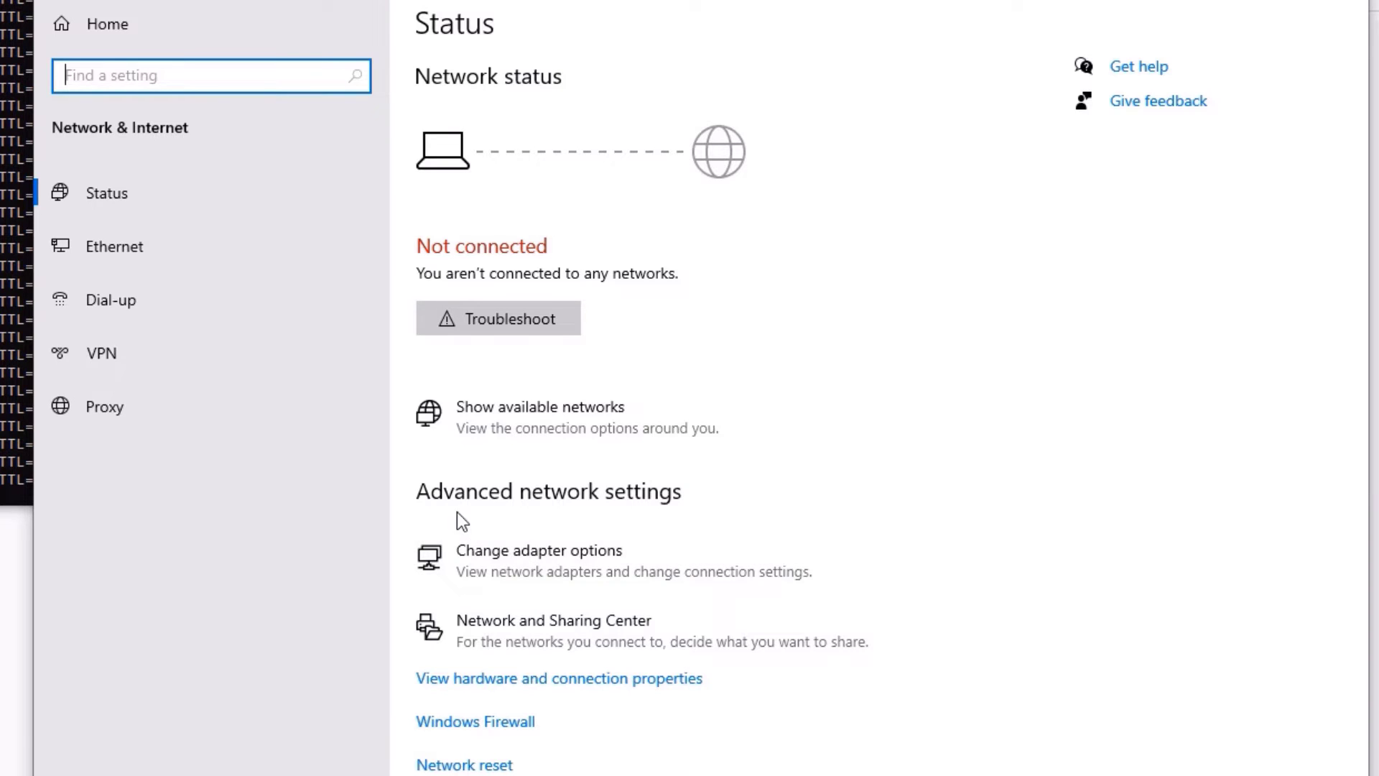
# Step: Enable the Wi-Fi adapter in Network Connections, then close that window
pyautogui.click(579, 568)
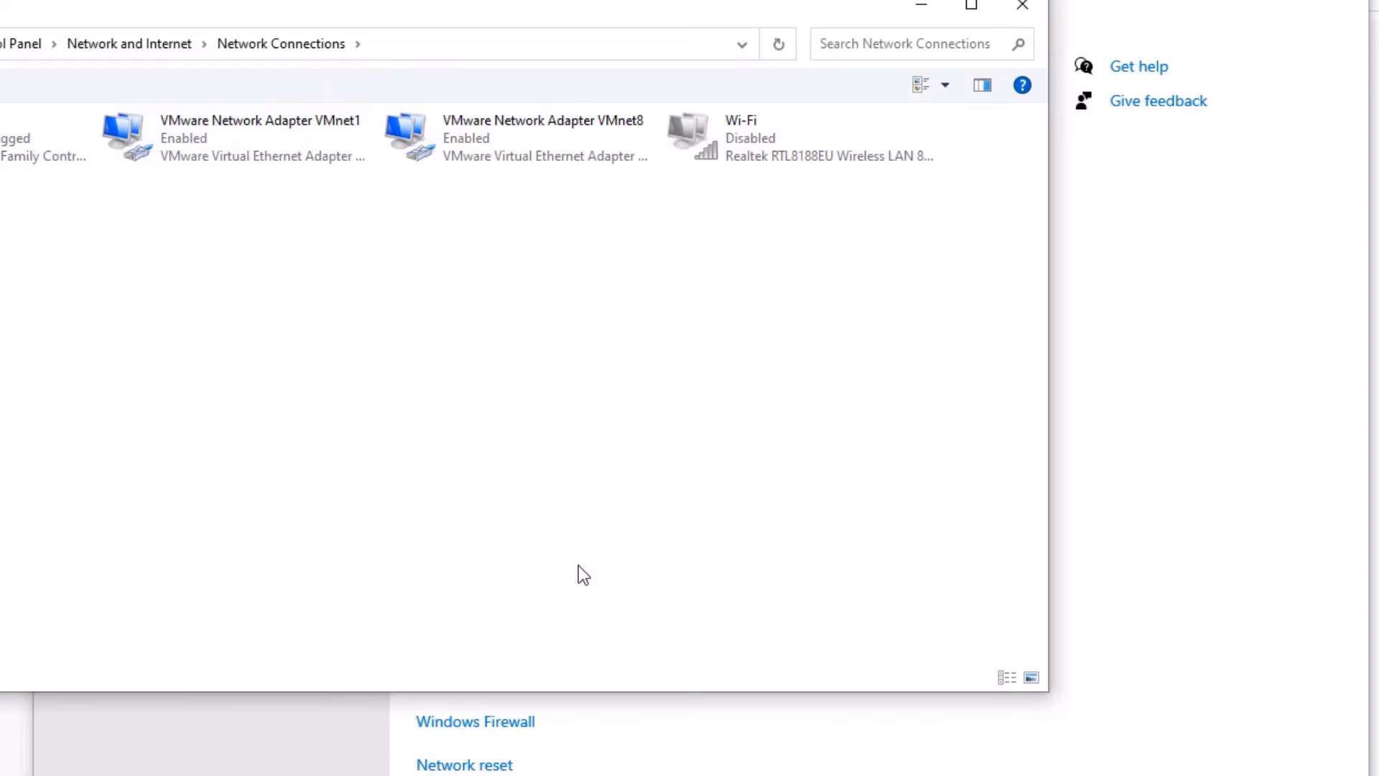
pyautogui.rightClick(743, 141)
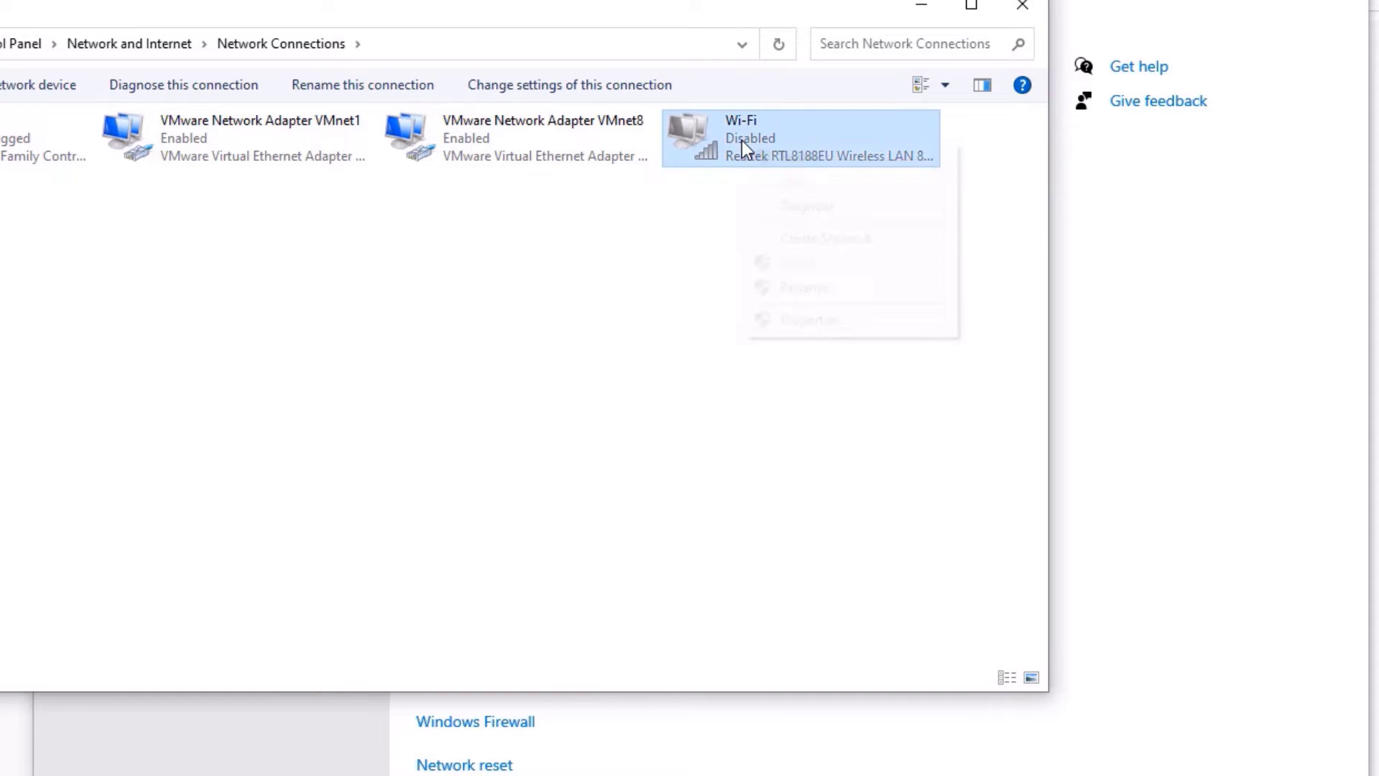
pyautogui.click(790, 158)
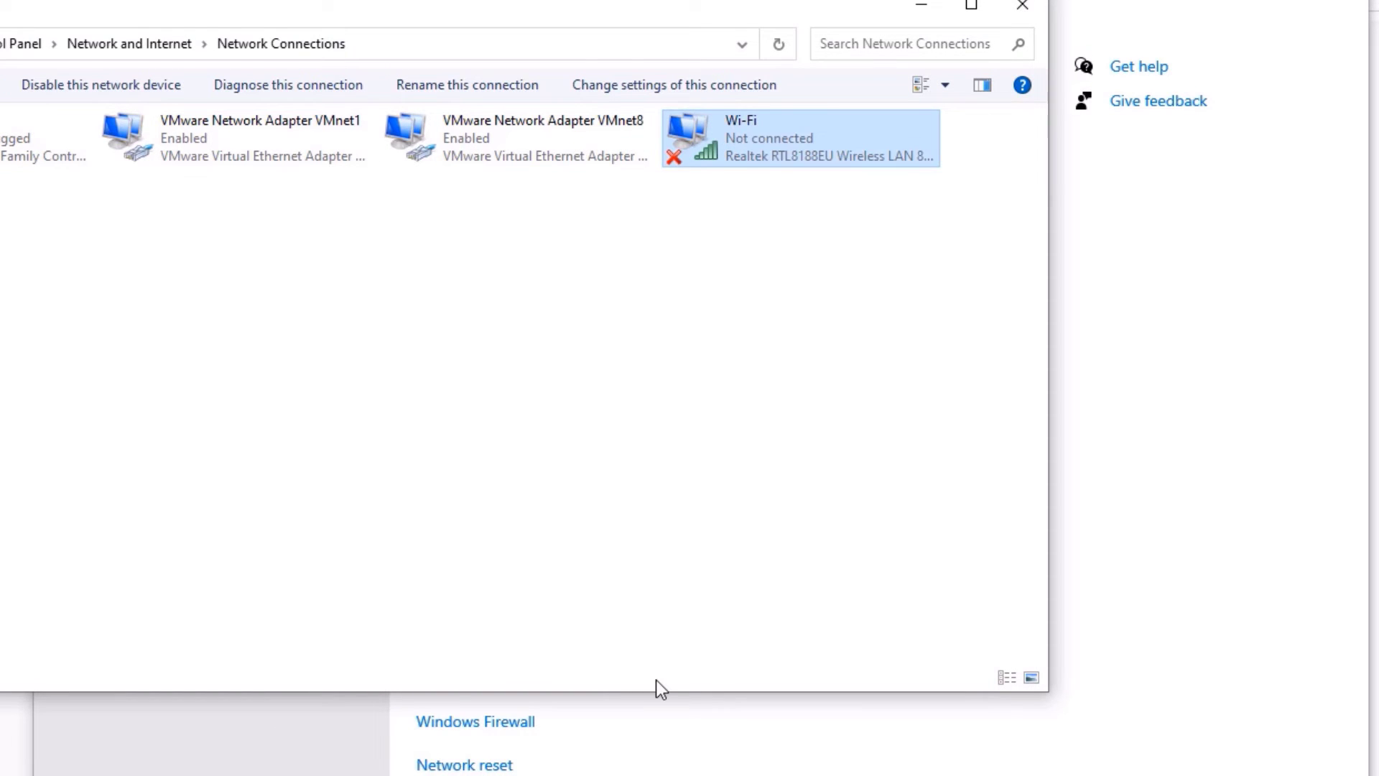
pyautogui.click(1022, 5)
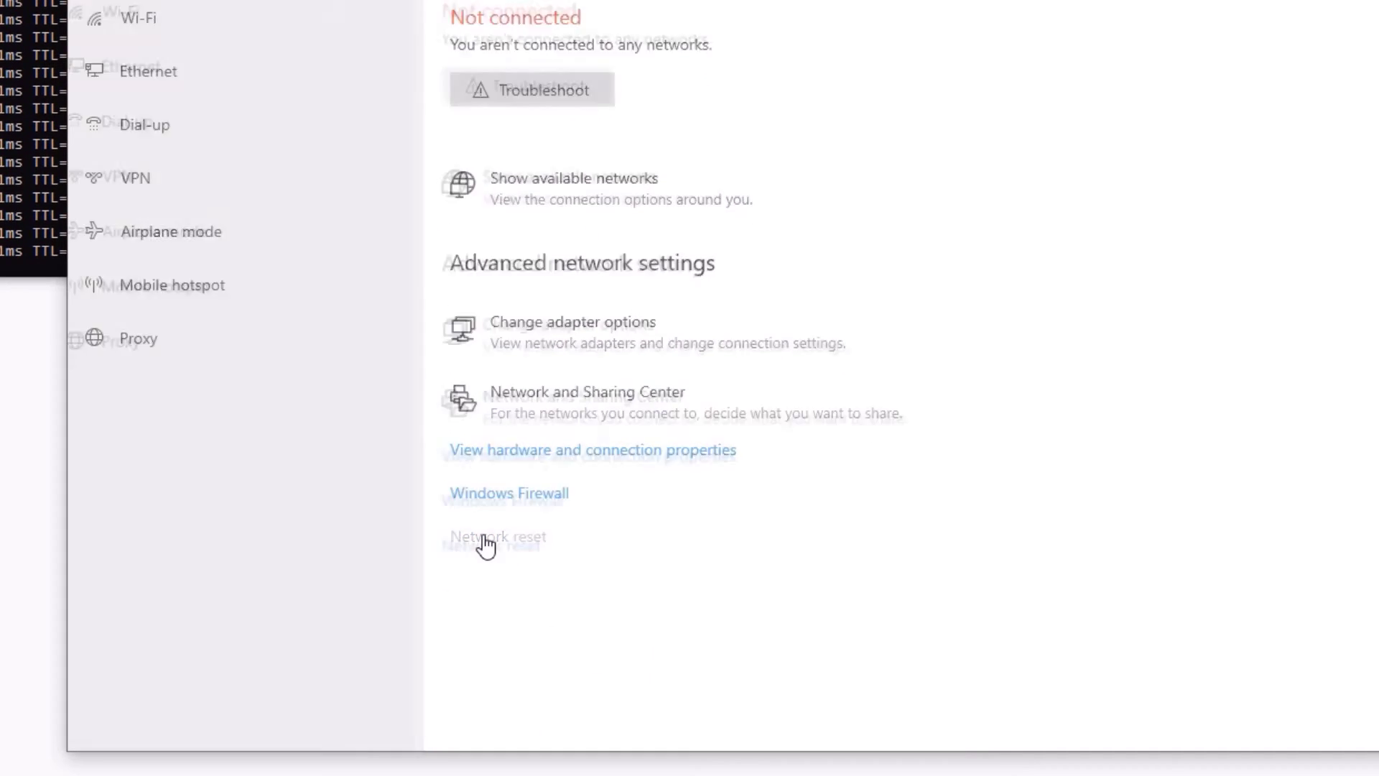
# Step: Perform a Network reset, confirm it, and close the 5-minute sign-out notice
pyautogui.click(487, 544)
pyautogui.click(181, 281)
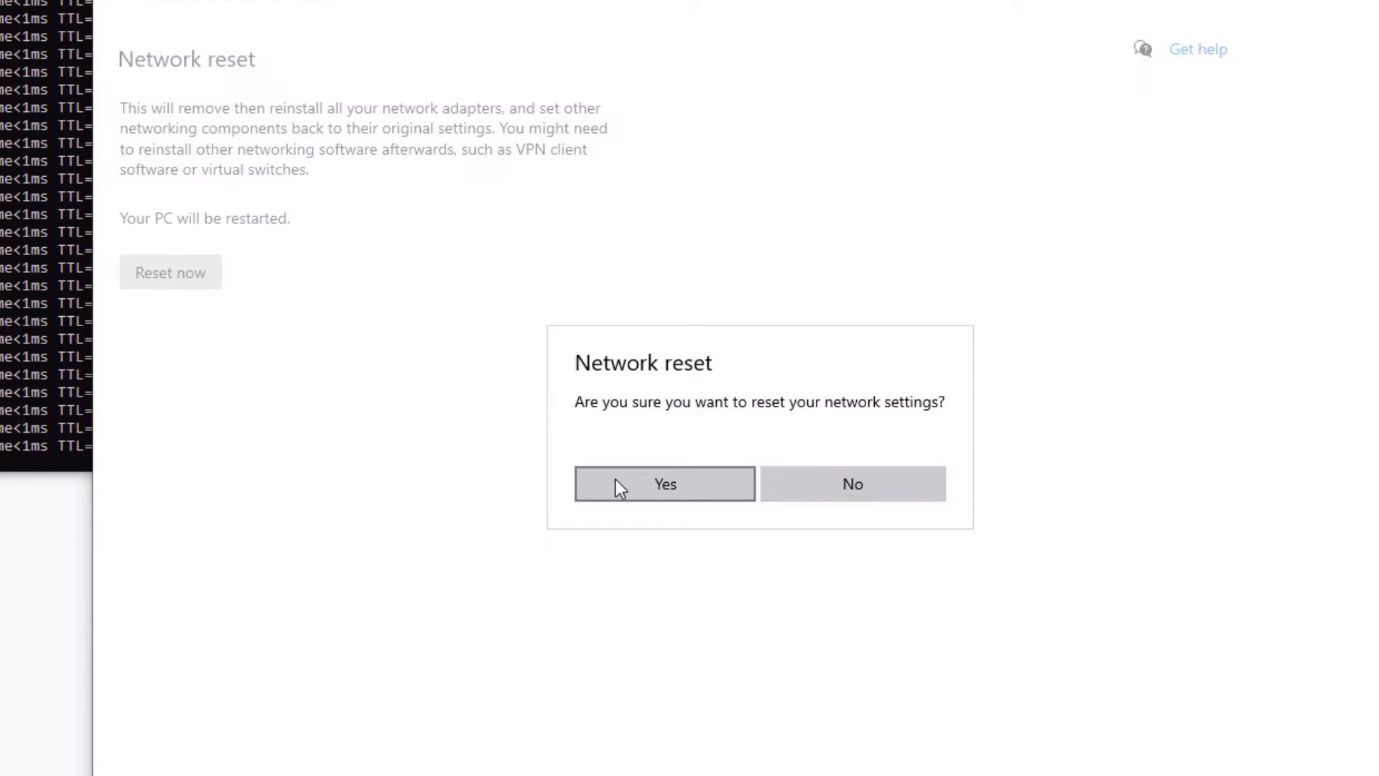
pyautogui.click(615, 482)
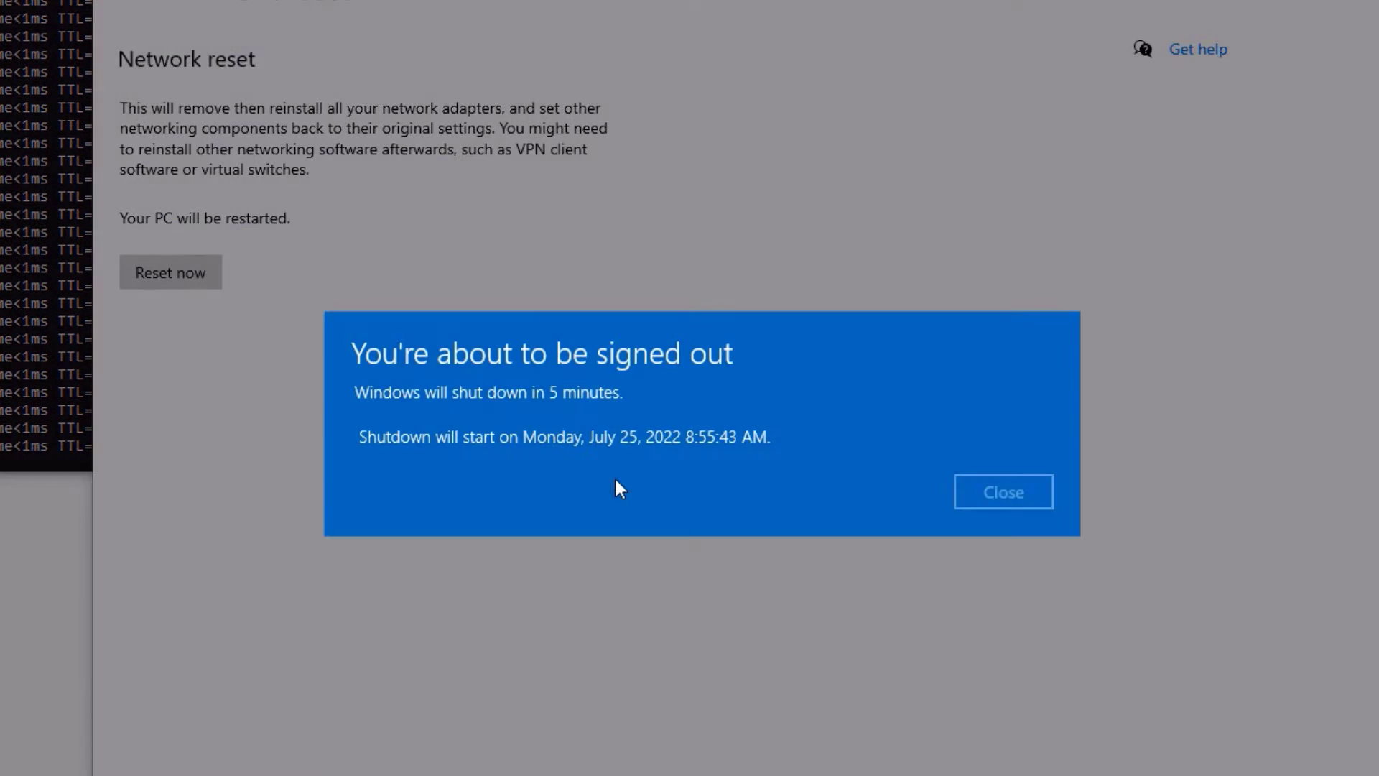
pyautogui.click(968, 503)
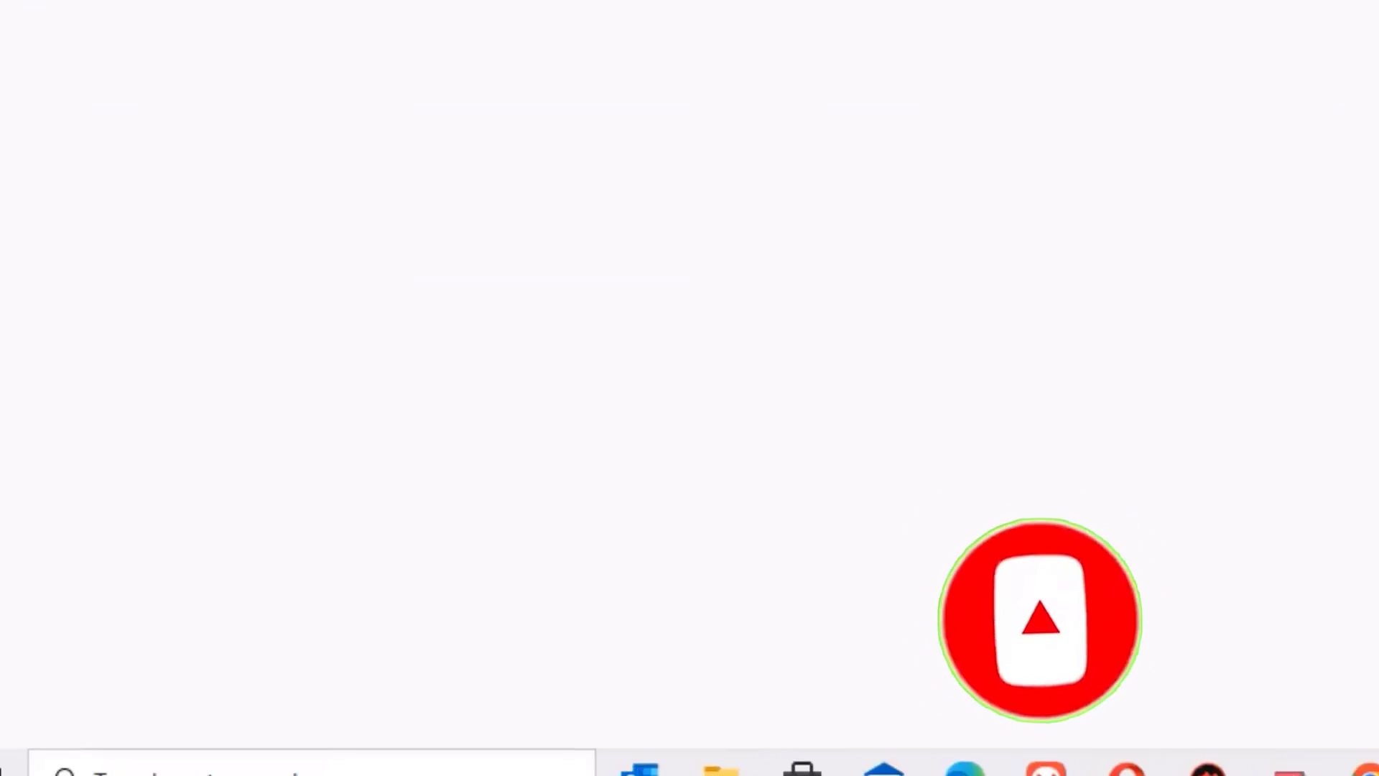
# Step: Launch Device Manager by running devmgmt.msc
pyautogui.click(339, 748)
pyautogui.write('r')
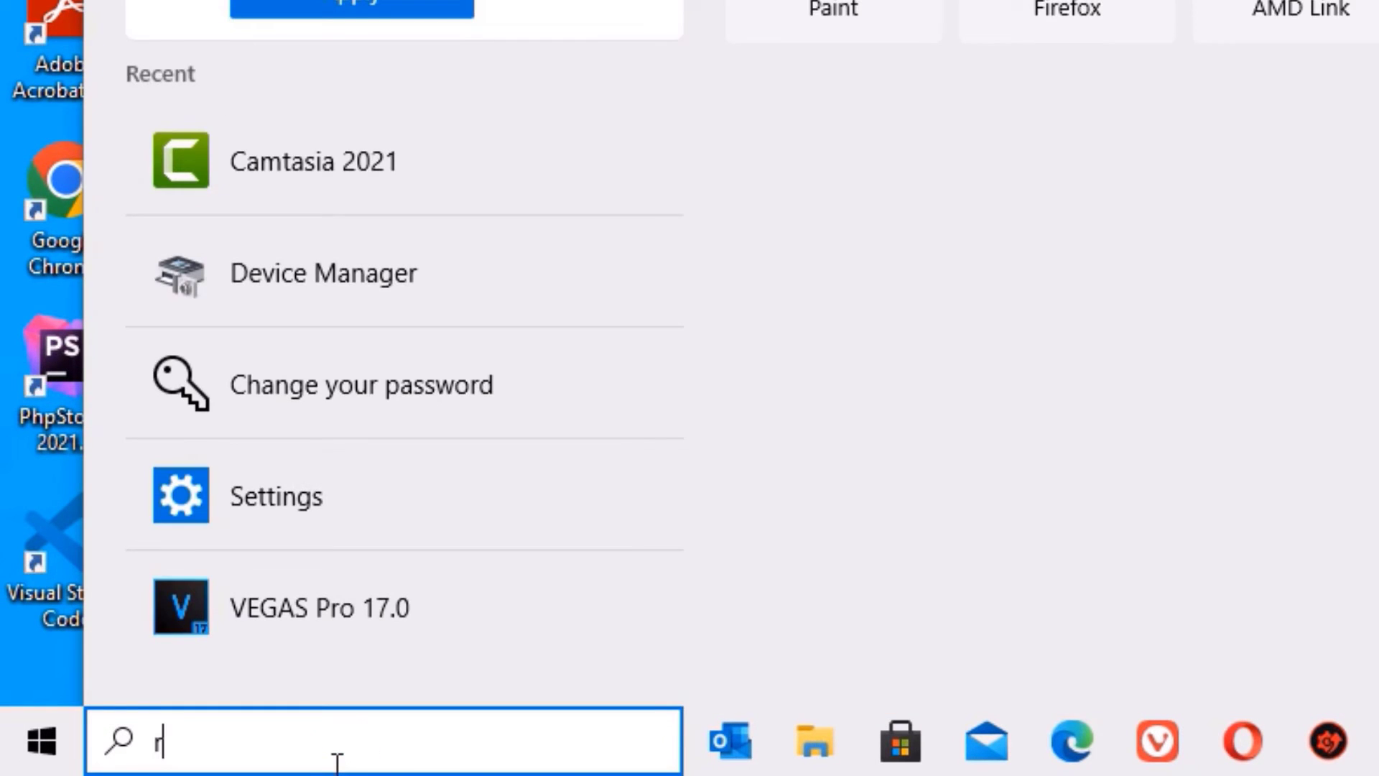
pyautogui.write('un')
pyautogui.press('Return')
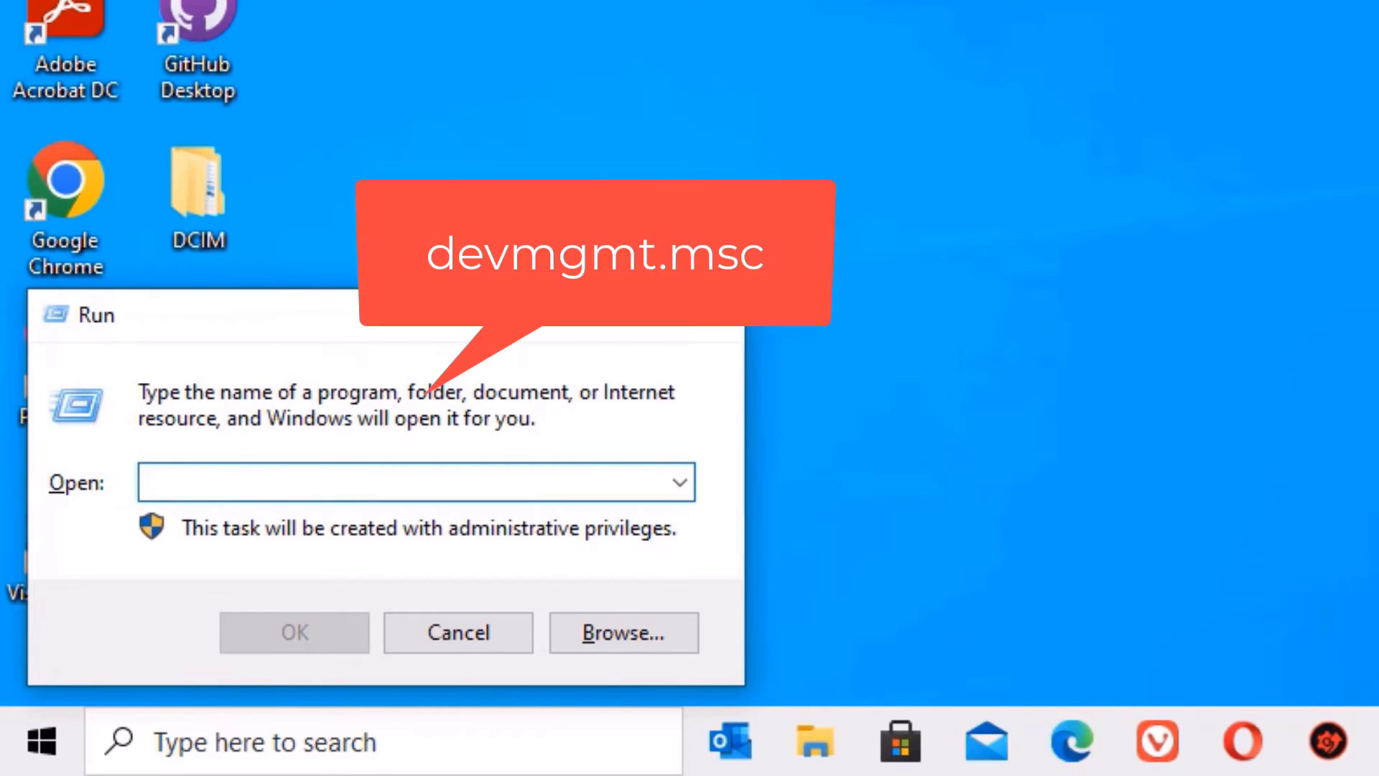
pyautogui.write('devm')
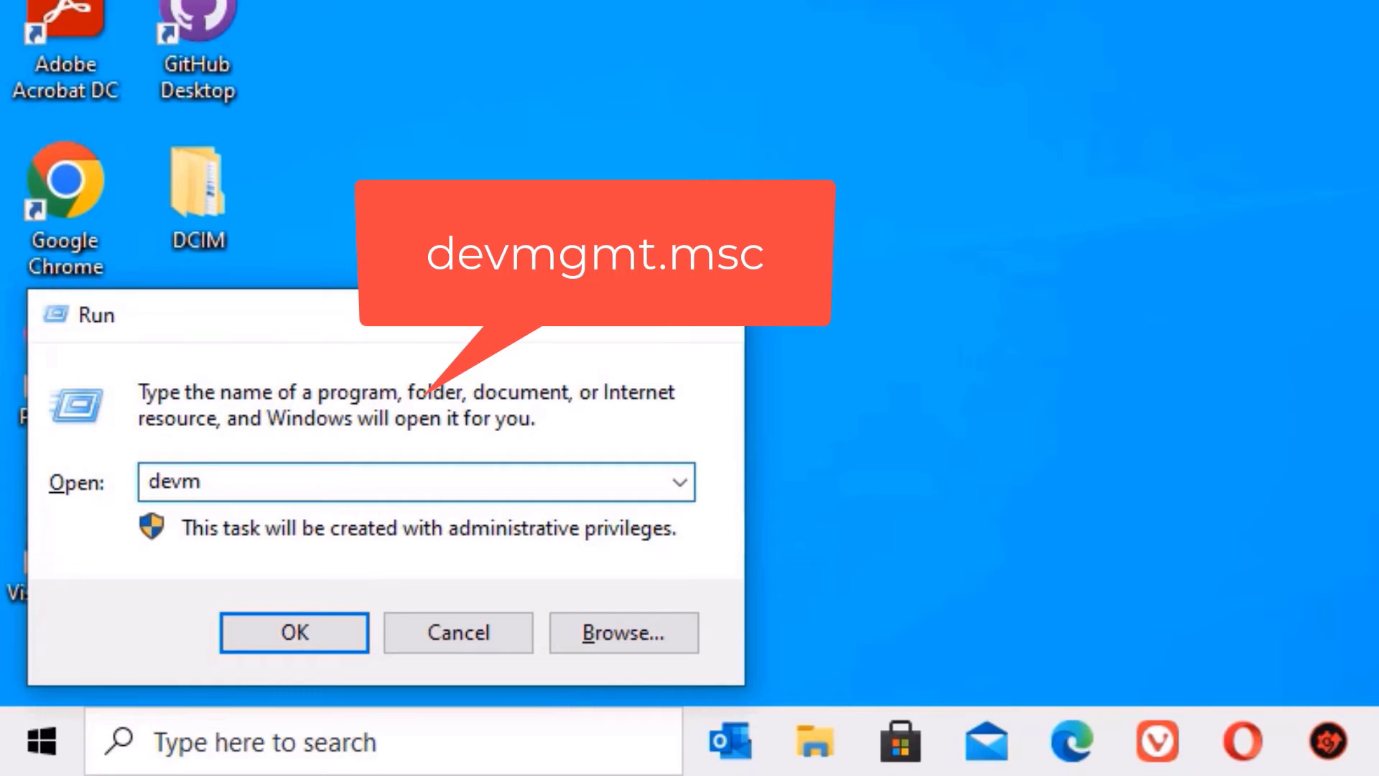
pyautogui.write('gmt.msc')
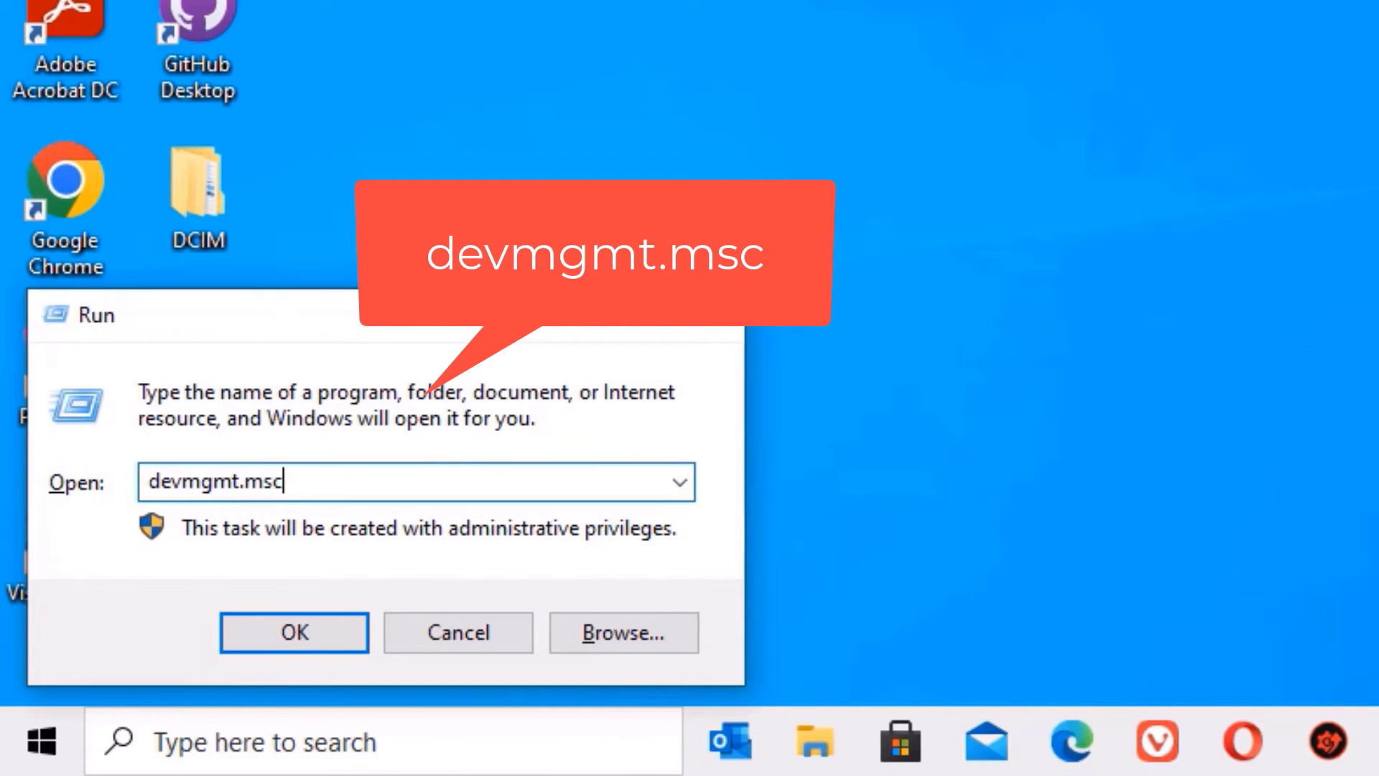
pyautogui.press('Return')
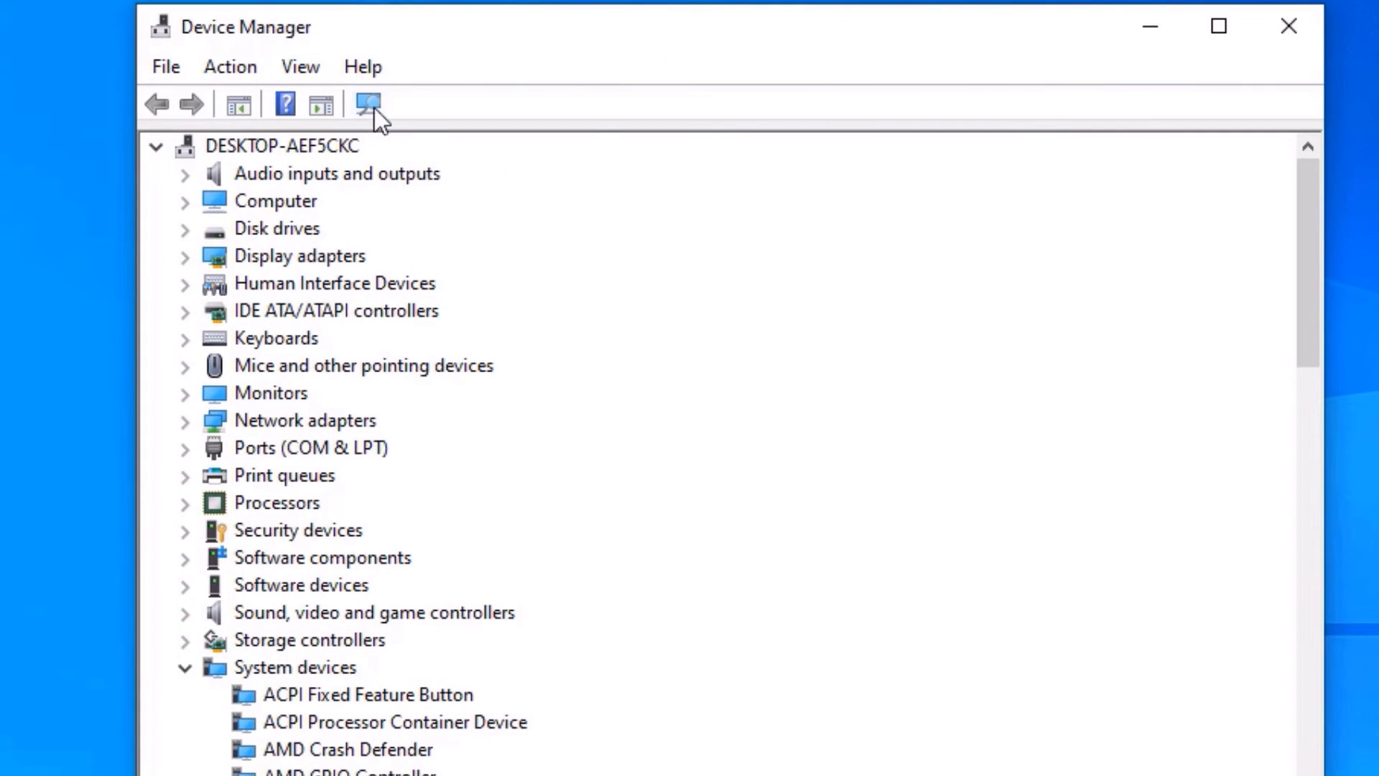
# Step: Scan for hardware changes twice until the Realtek RTL8188EU adapter reappears
pyautogui.click(367, 106)
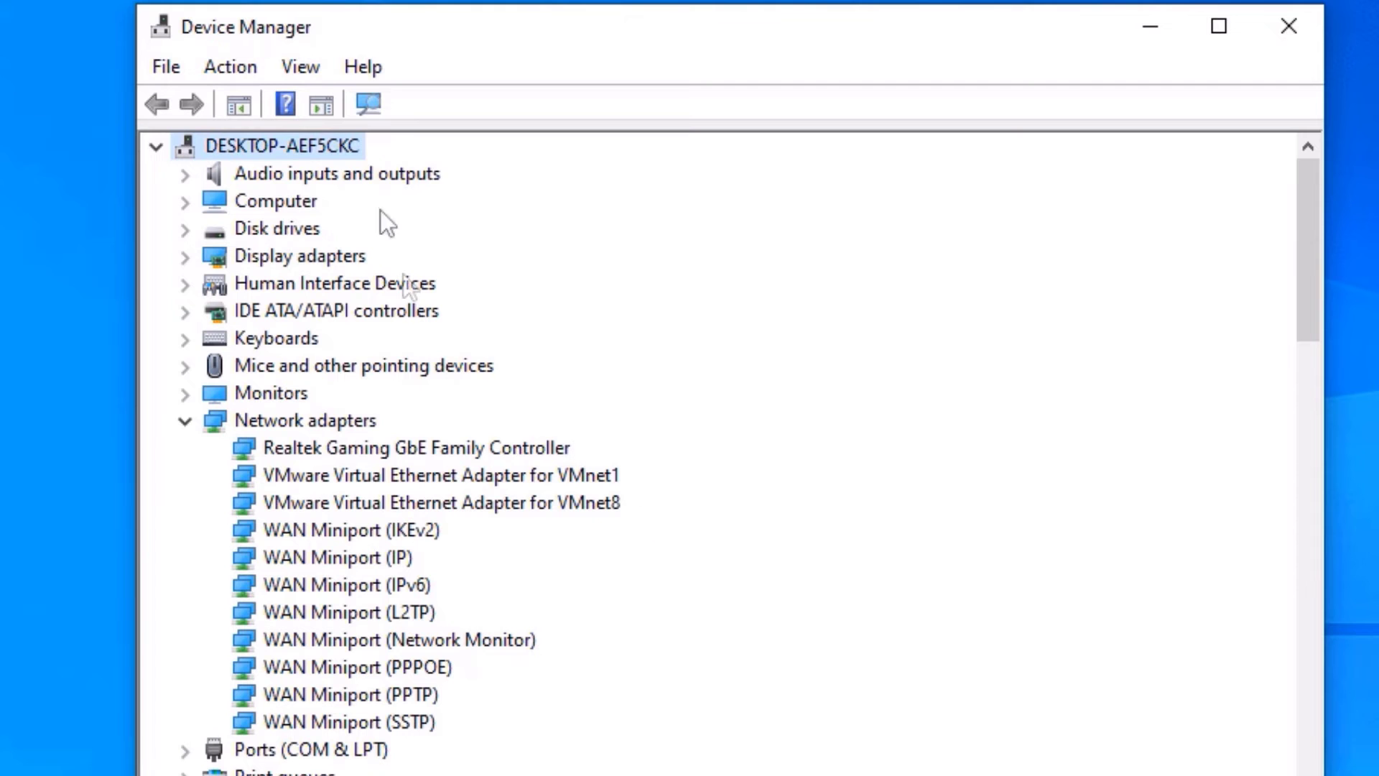
pyautogui.click(370, 105)
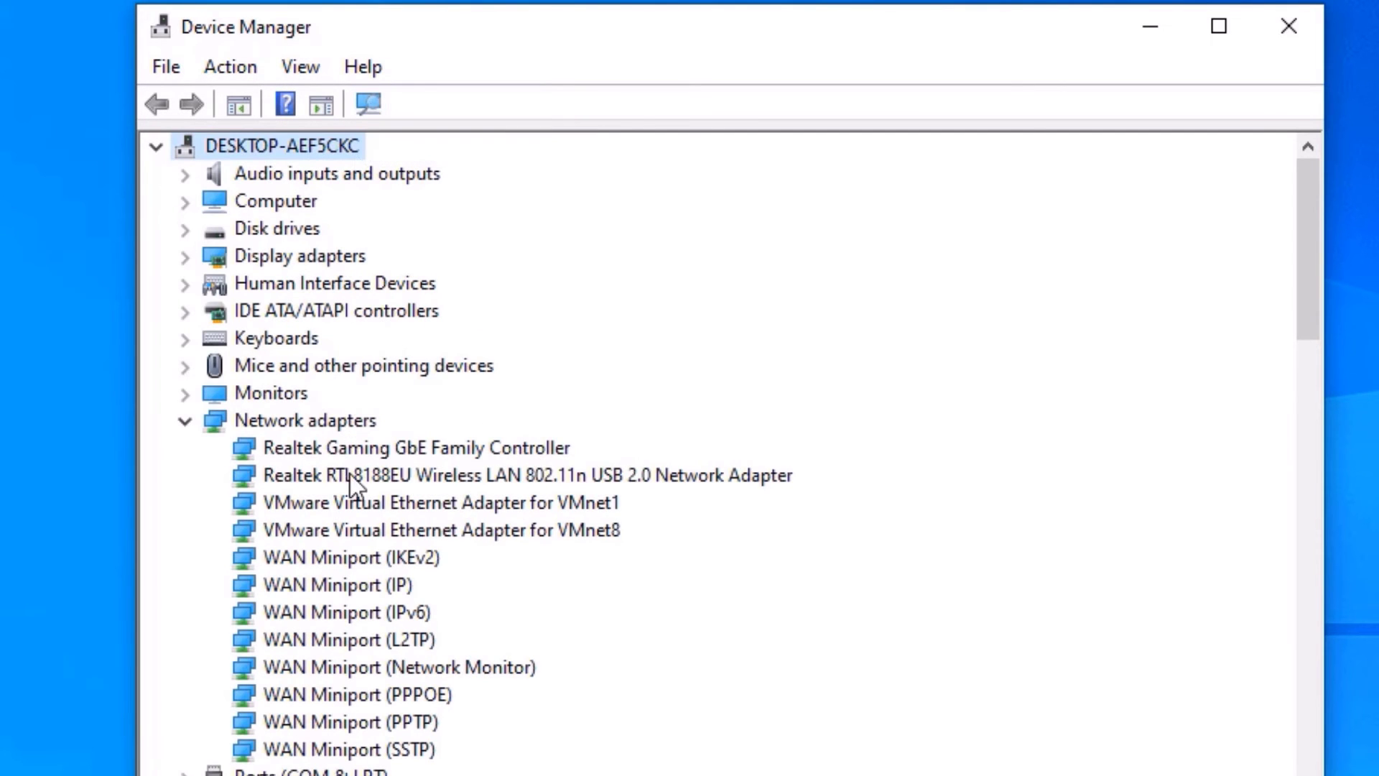
# Step: Pick the (Microsoft) RTL8188EU driver from the Realtek adapter's local driver list
pyautogui.rightClick(540, 482)
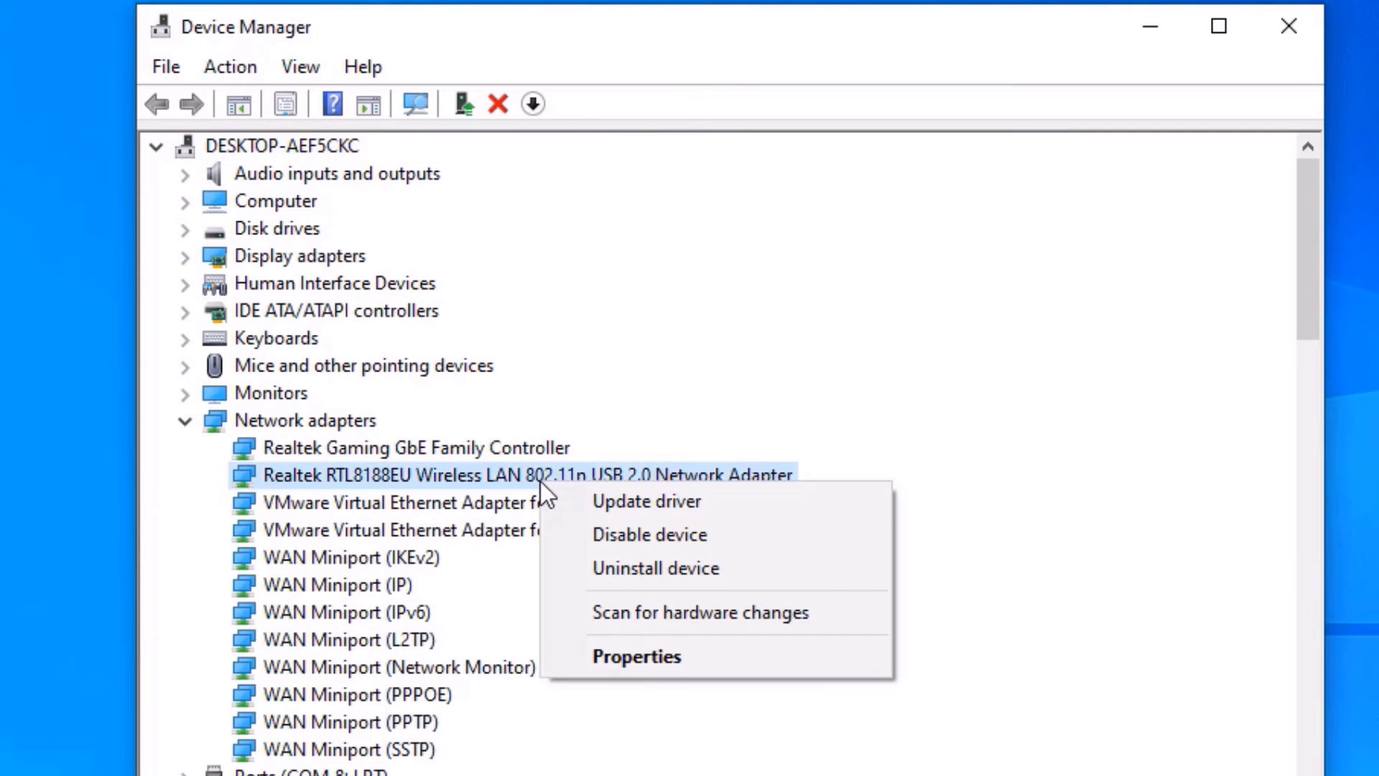
pyautogui.click(624, 501)
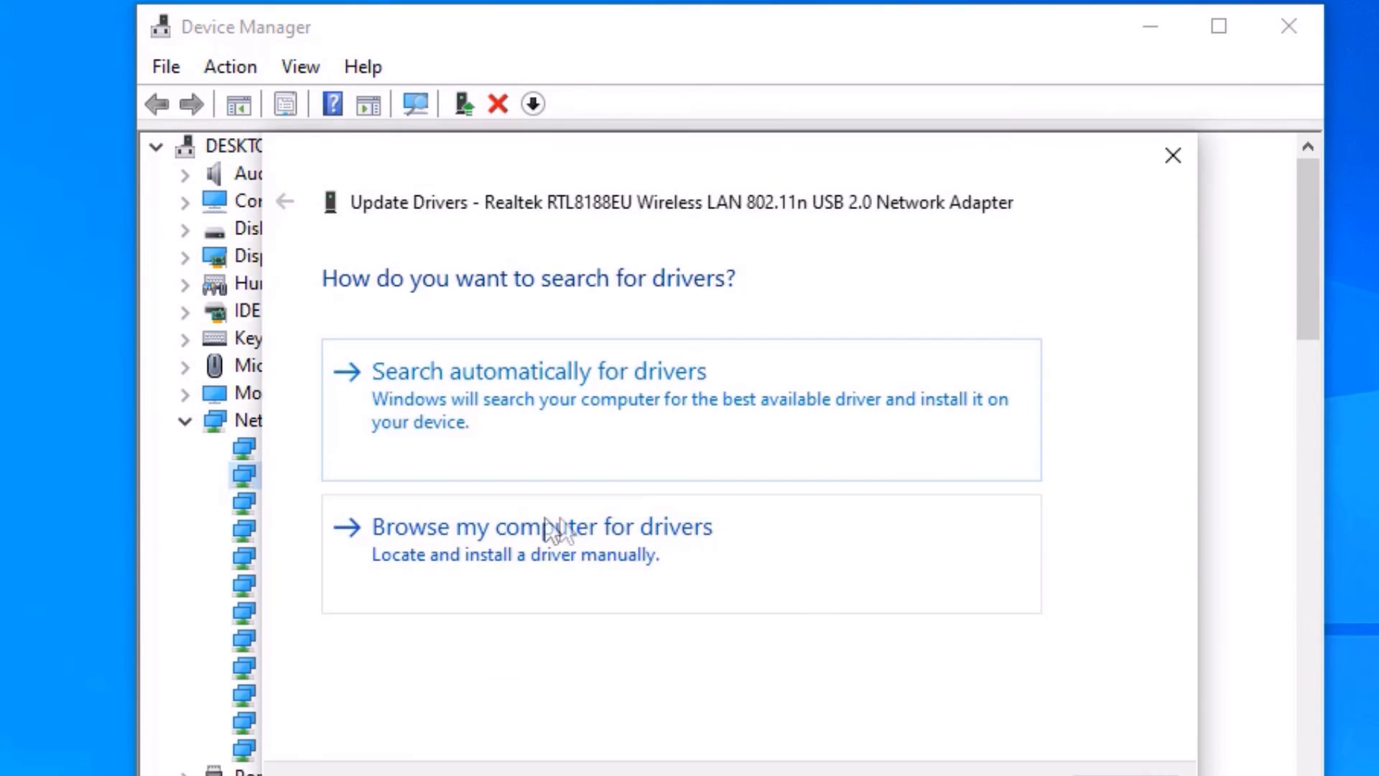
pyautogui.click(481, 546)
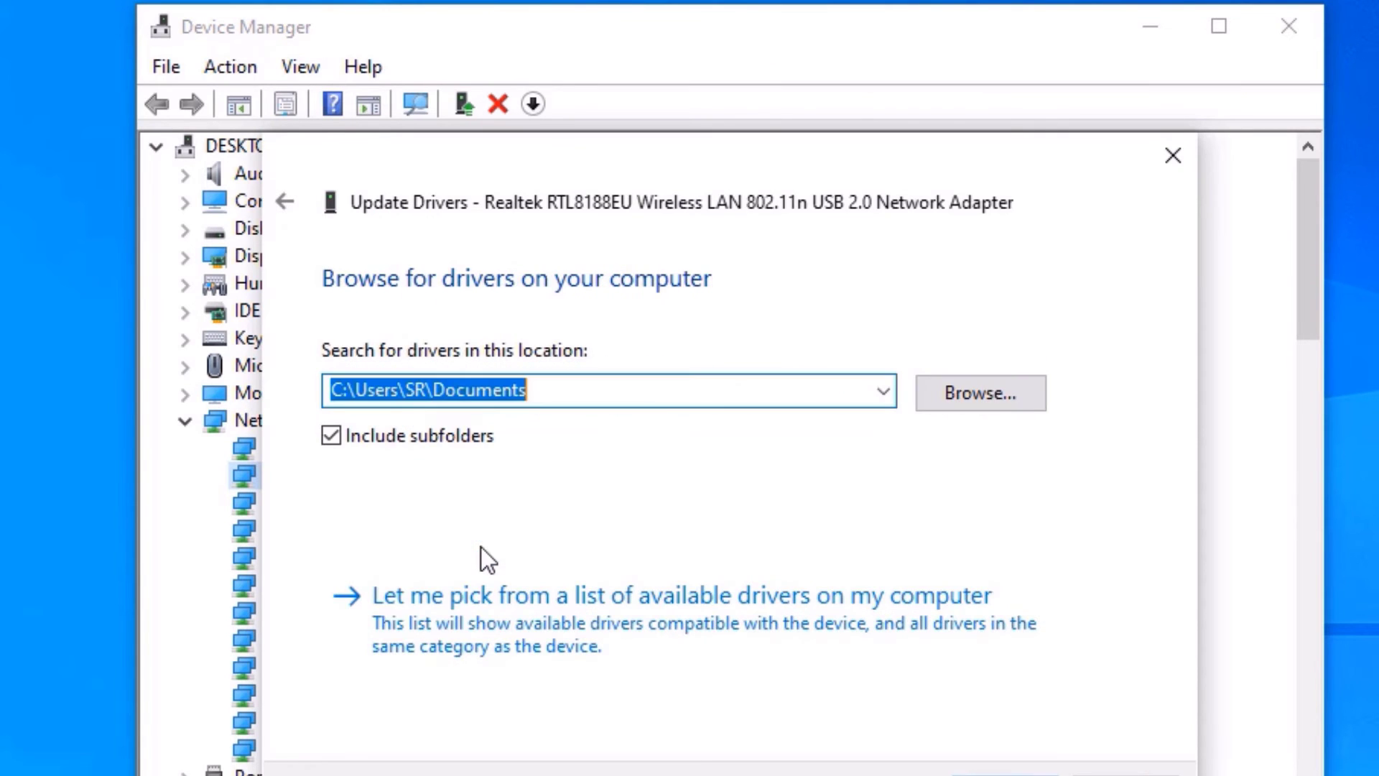
pyautogui.click(550, 618)
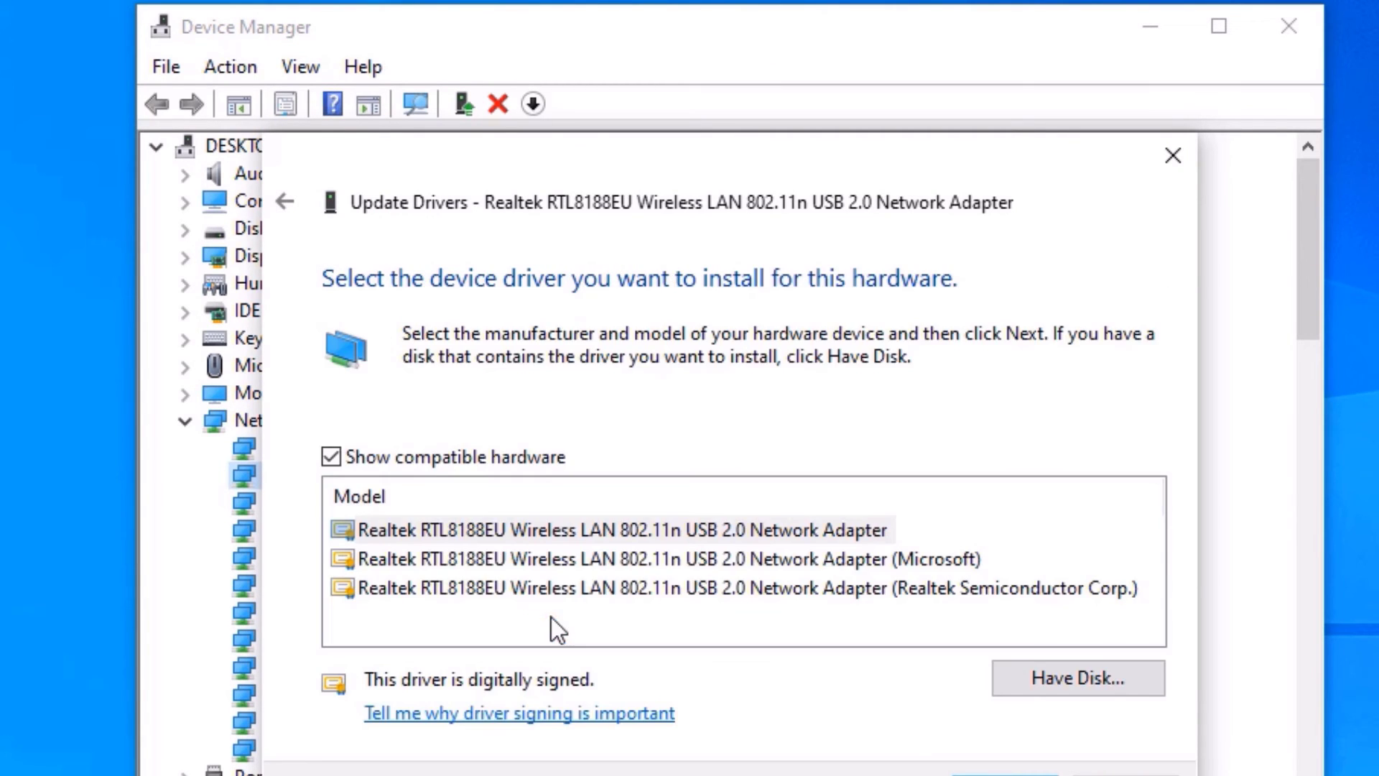
pyautogui.click(331, 457)
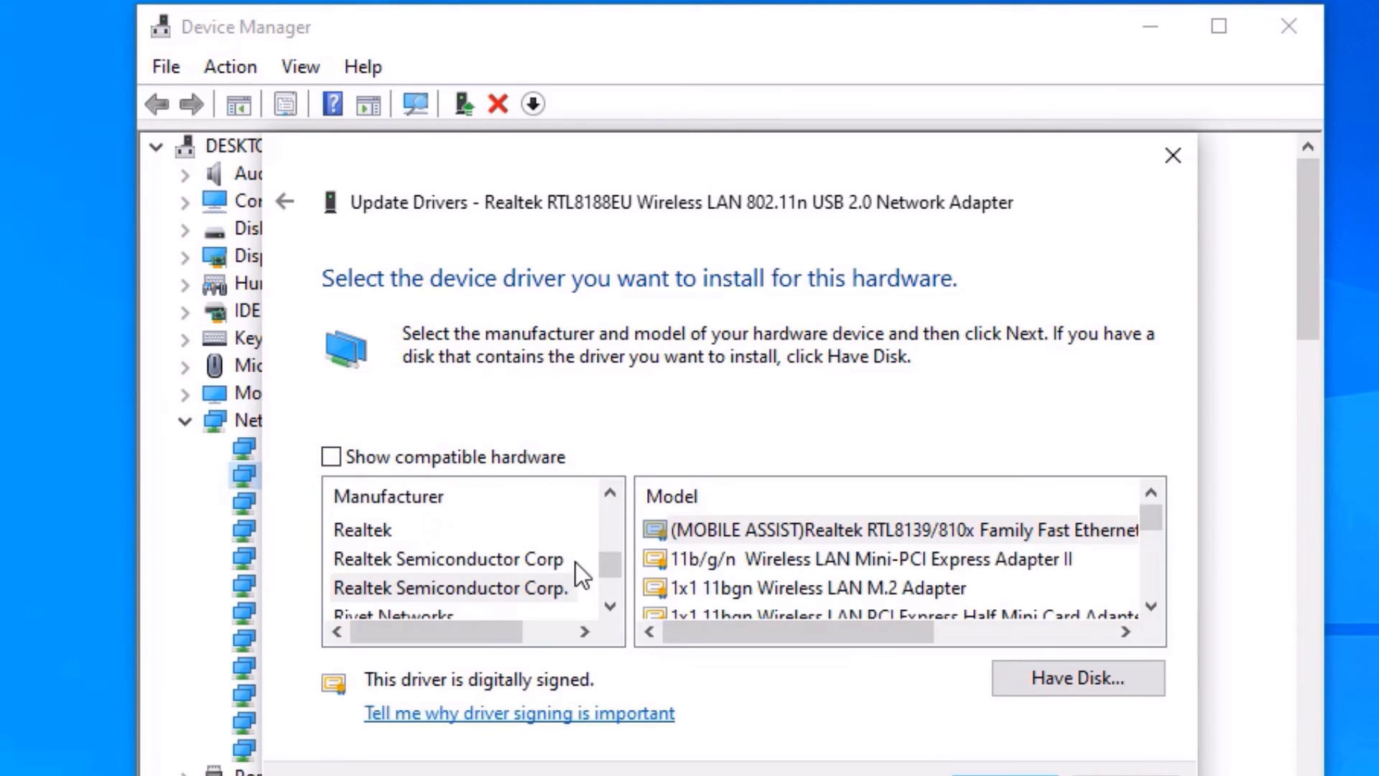
pyautogui.click(331, 457)
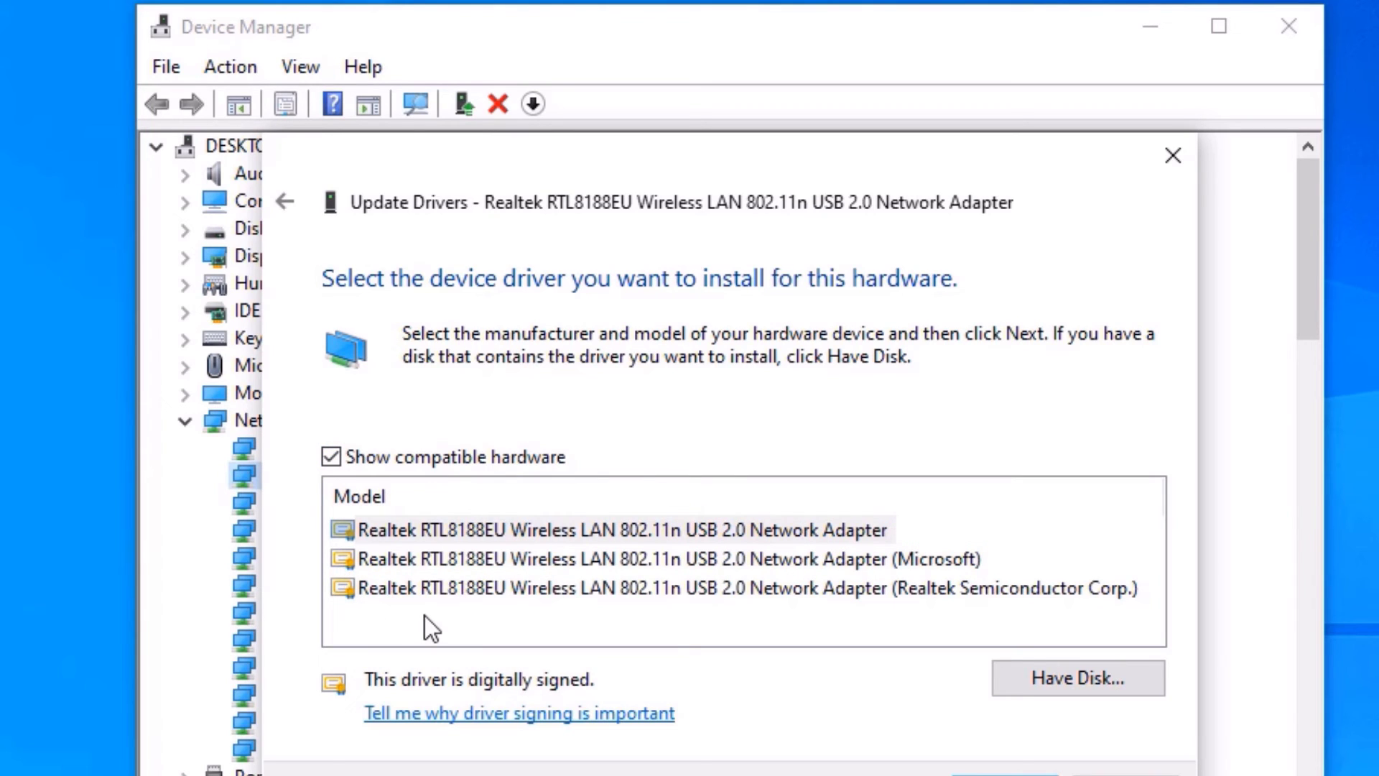
pyautogui.click(464, 557)
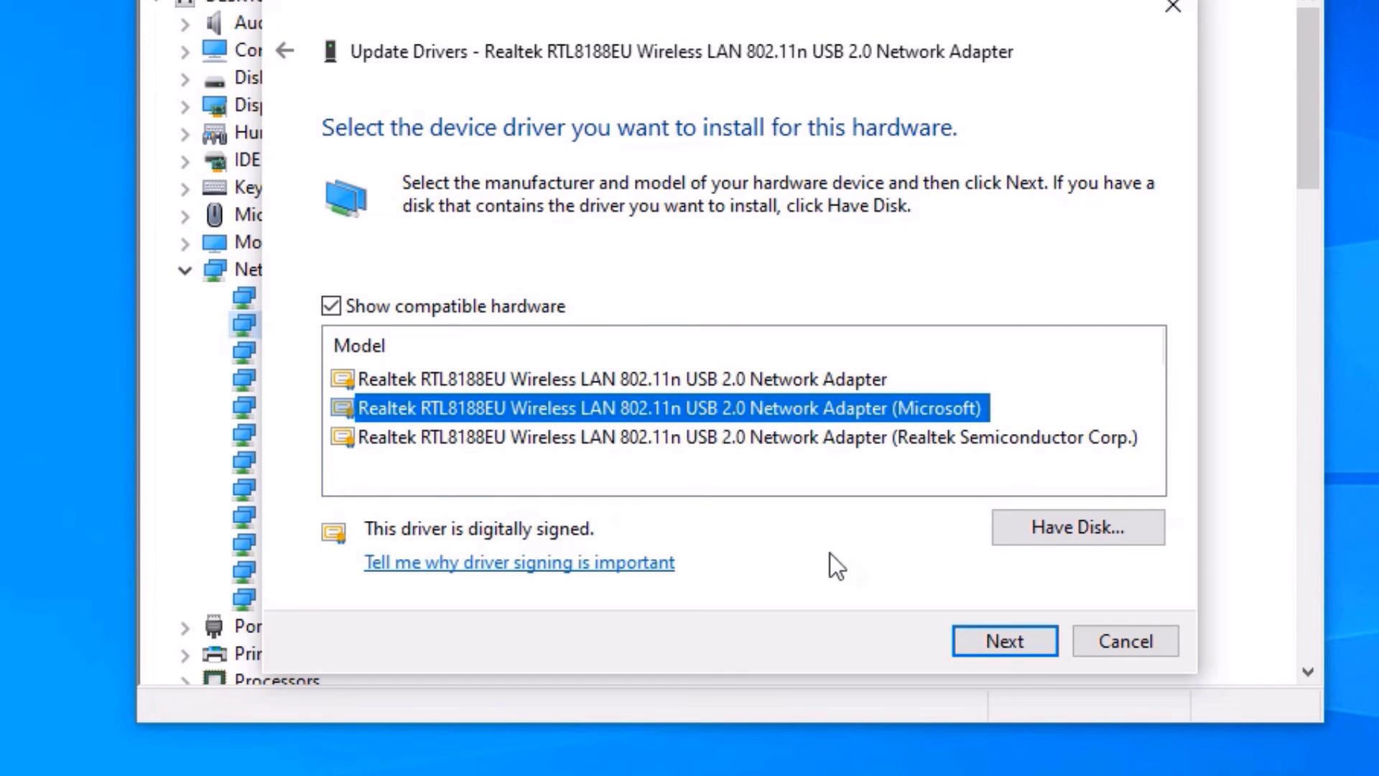
# Step: Install the chosen driver, close the update wizard, and dismiss the shutdown notice
pyautogui.click(967, 637)
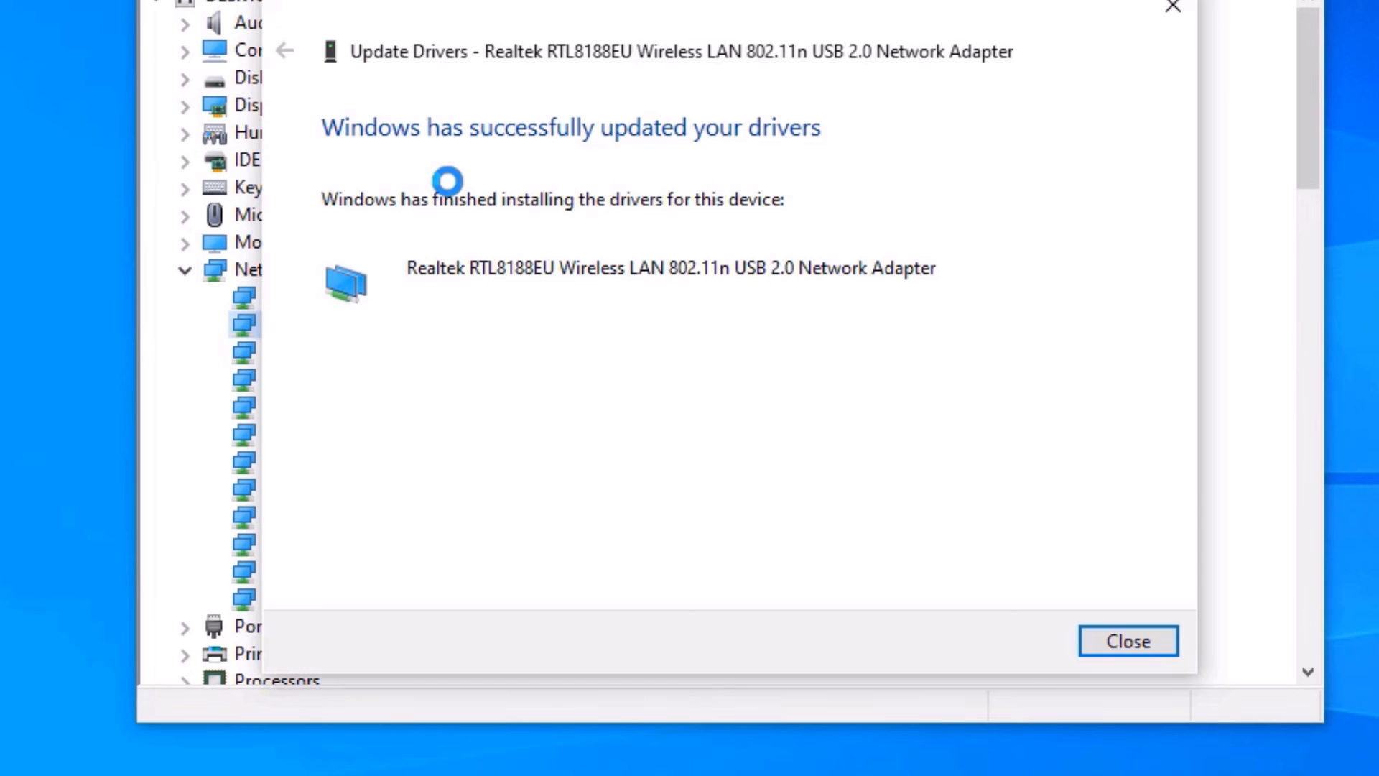
pyautogui.click(1169, 650)
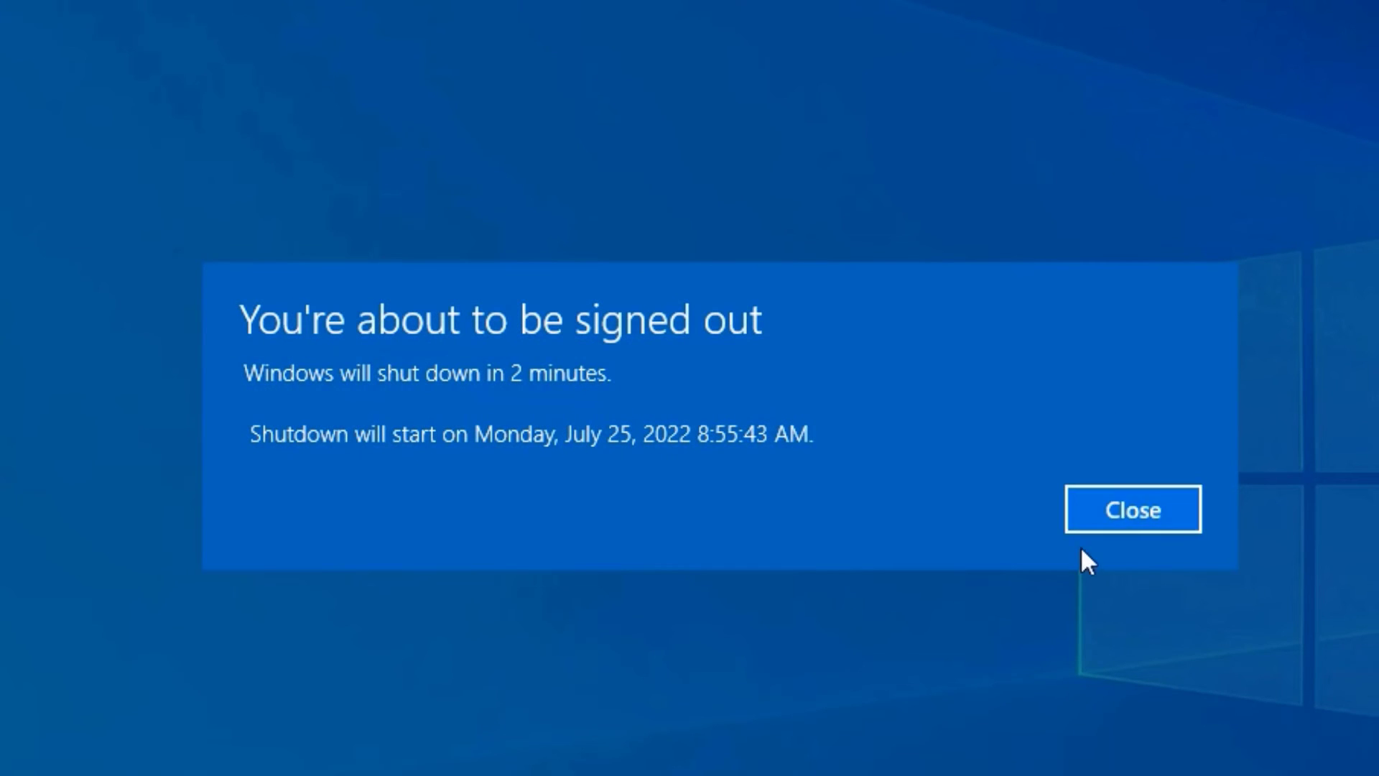
pyautogui.click(1132, 530)
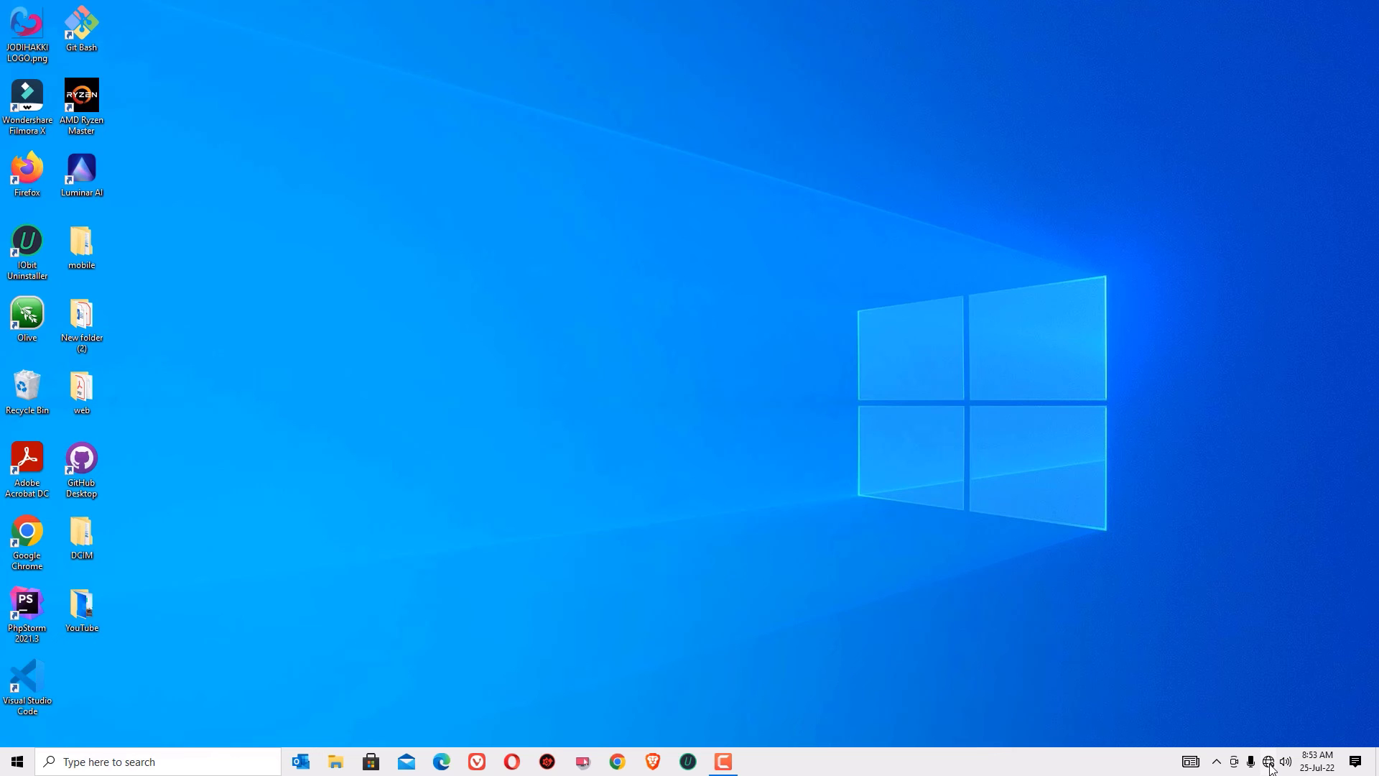
pyautogui.click(1269, 763)
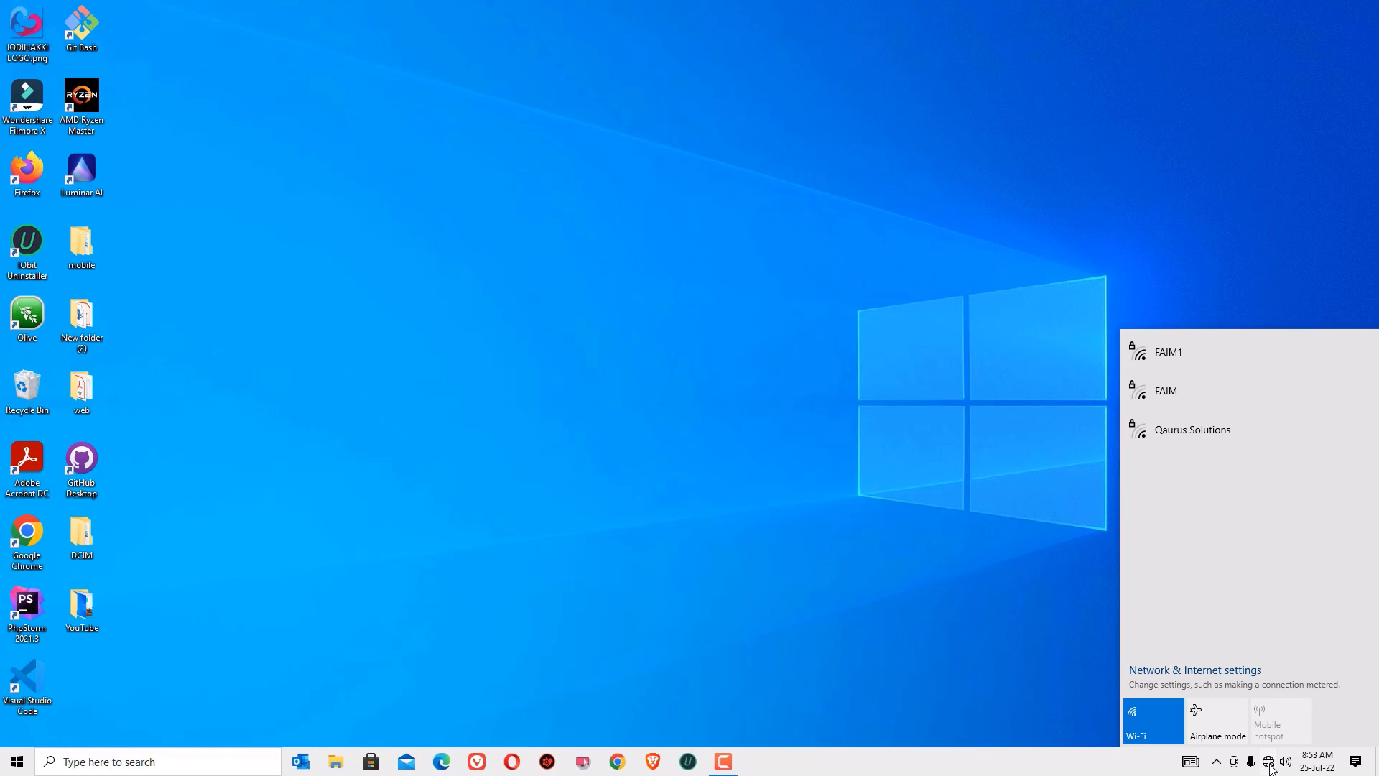
pyautogui.click(1187, 352)
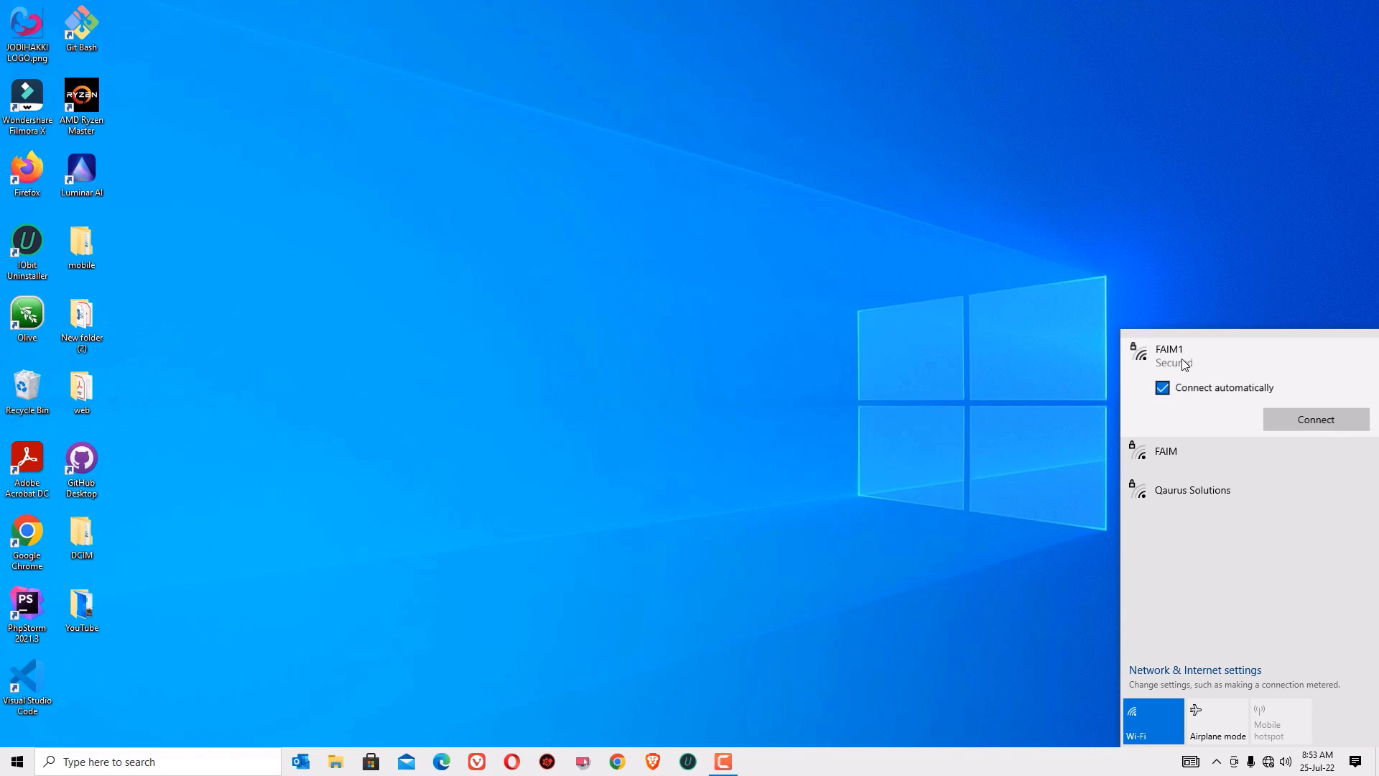
pyautogui.click(1185, 451)
pyautogui.click(1181, 496)
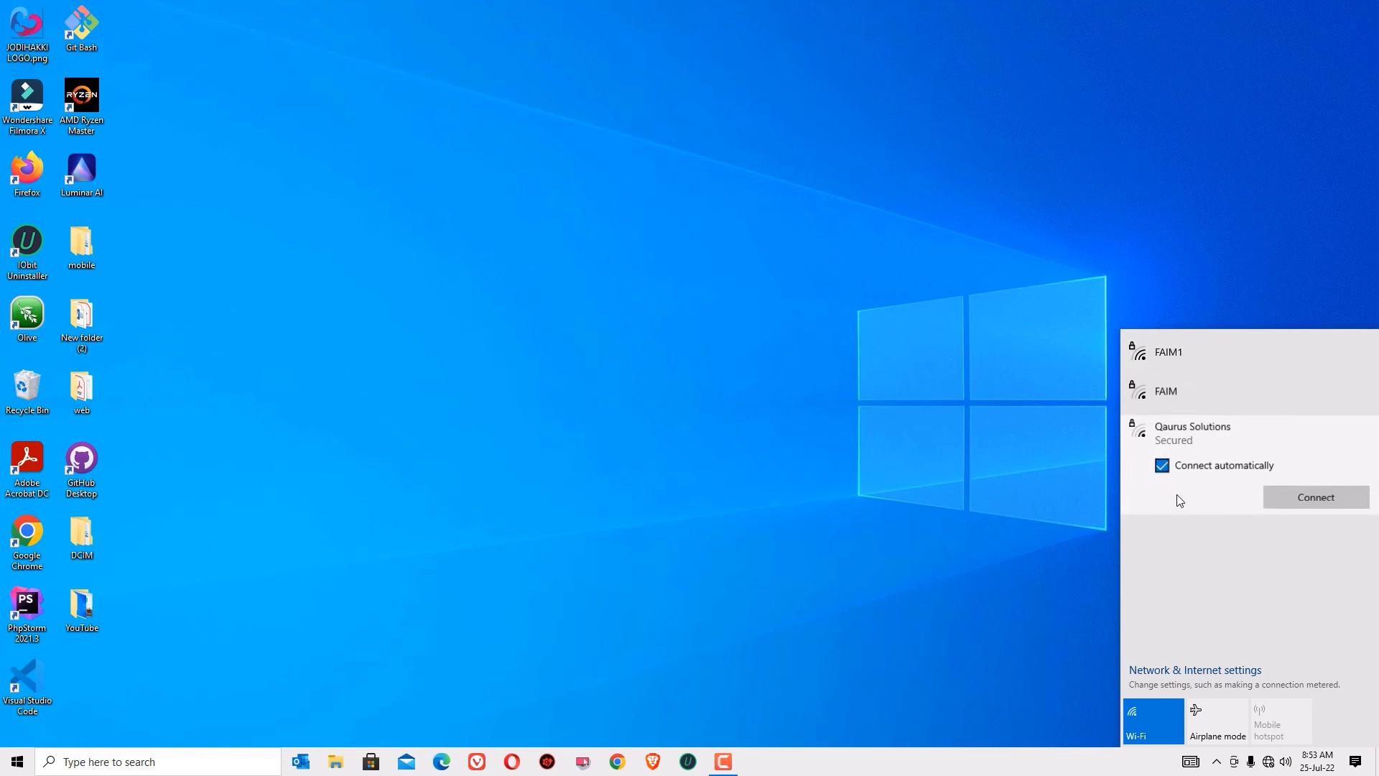
pyautogui.click(722, 573)
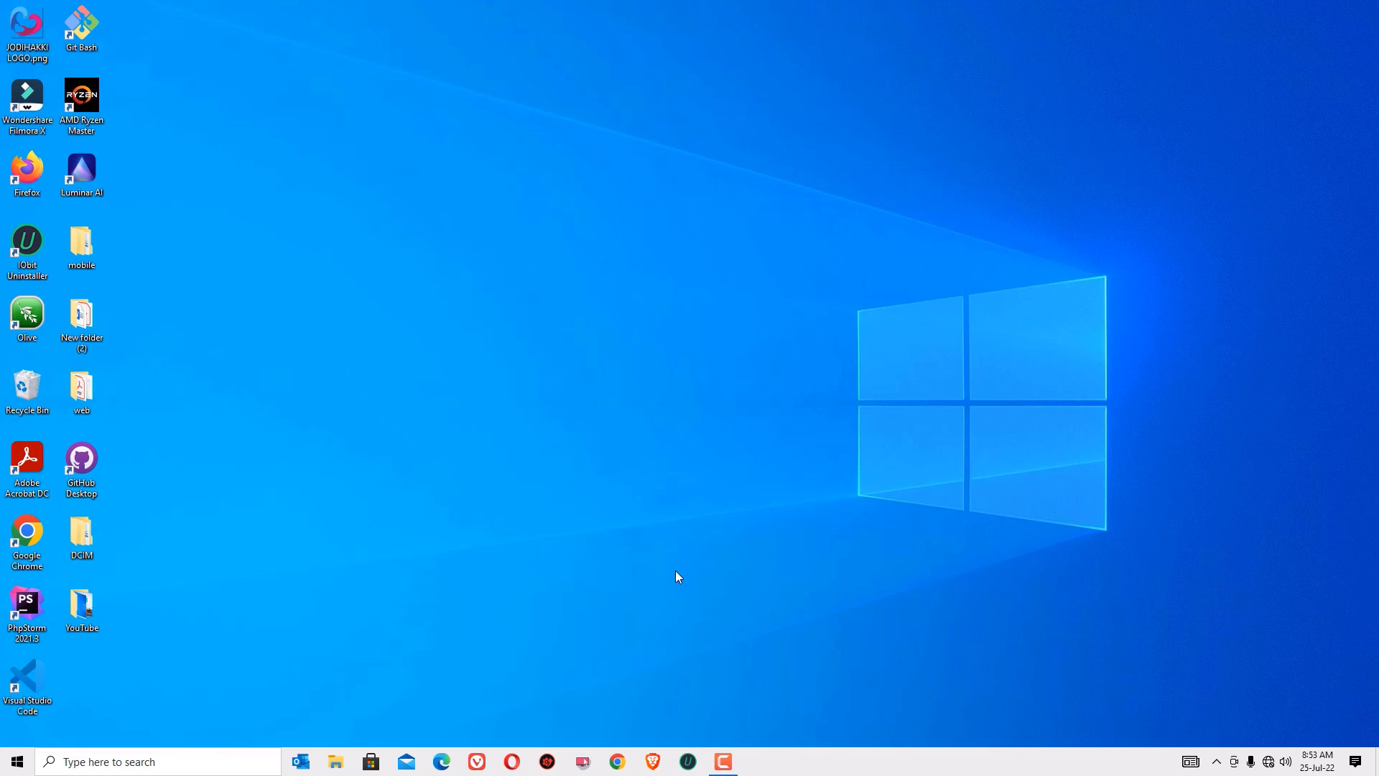